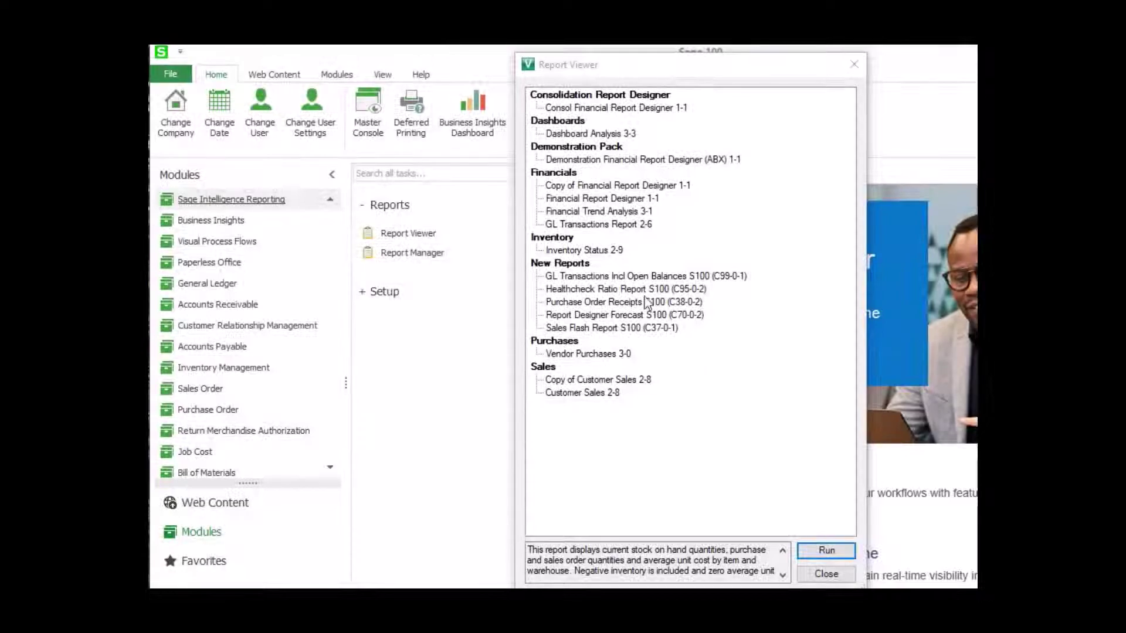
# Run Inventory Status 2-9, then Customer Sales 2-8 for 01 Sep 2019 to 30 Sep 2021.
pyautogui.click(614, 251)
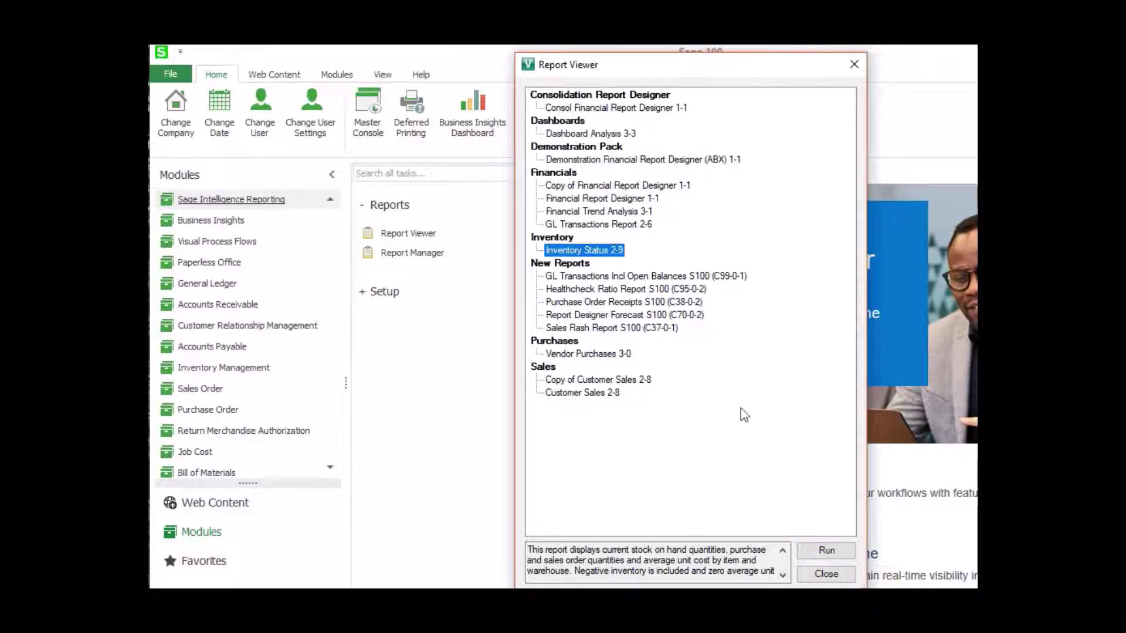
pyautogui.click(817, 556)
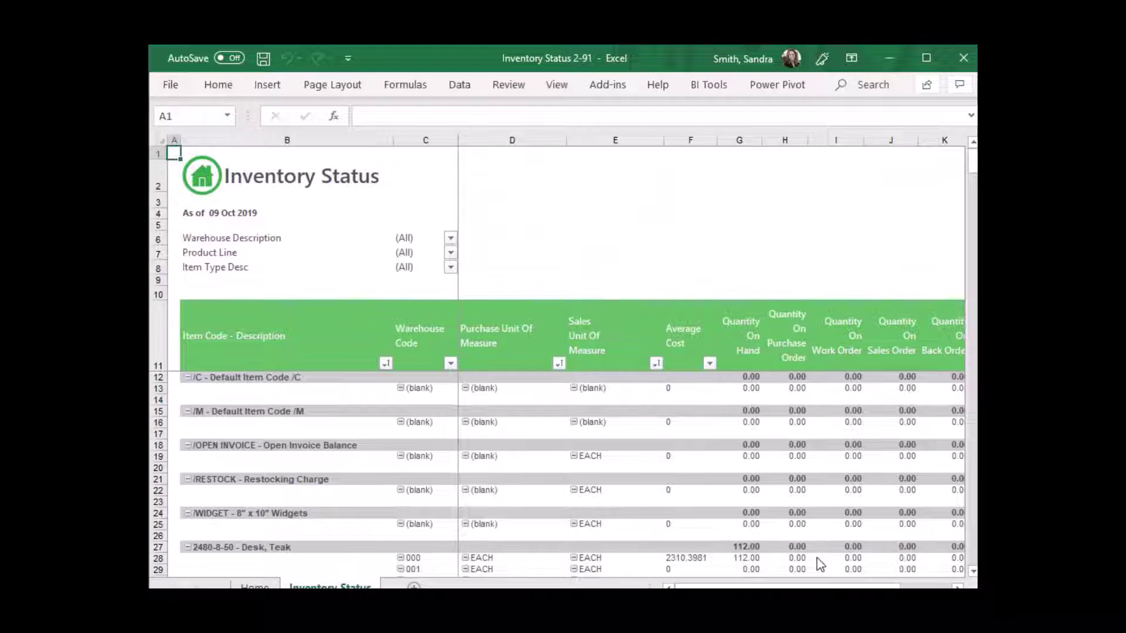
pyautogui.moveTo(820, 565)
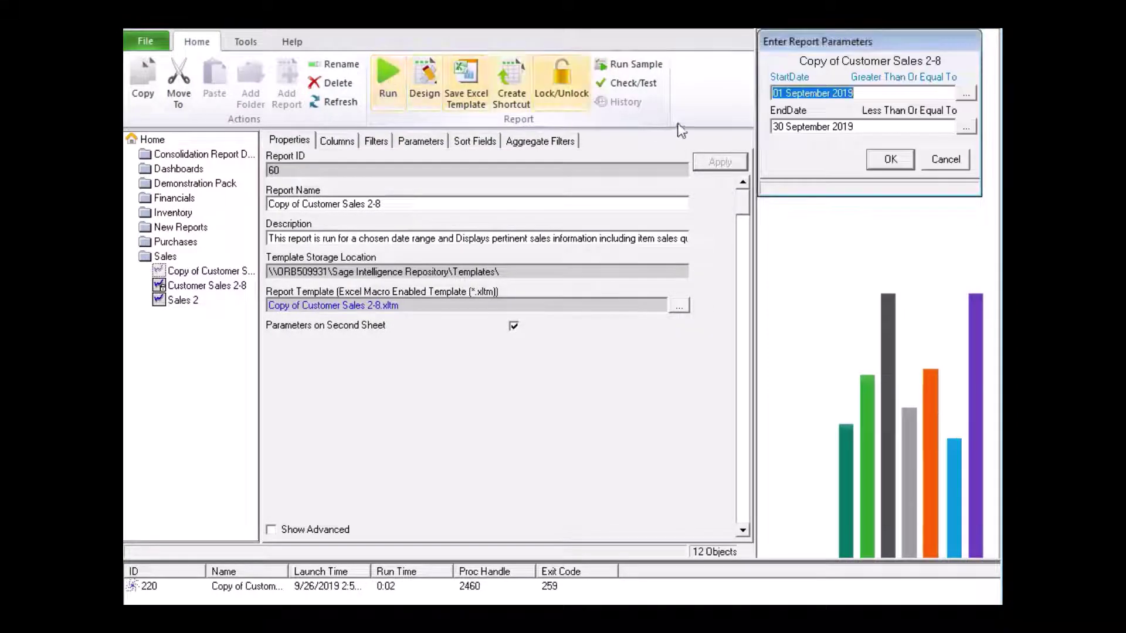
pyautogui.click(854, 126)
pyautogui.press('BackSpace')
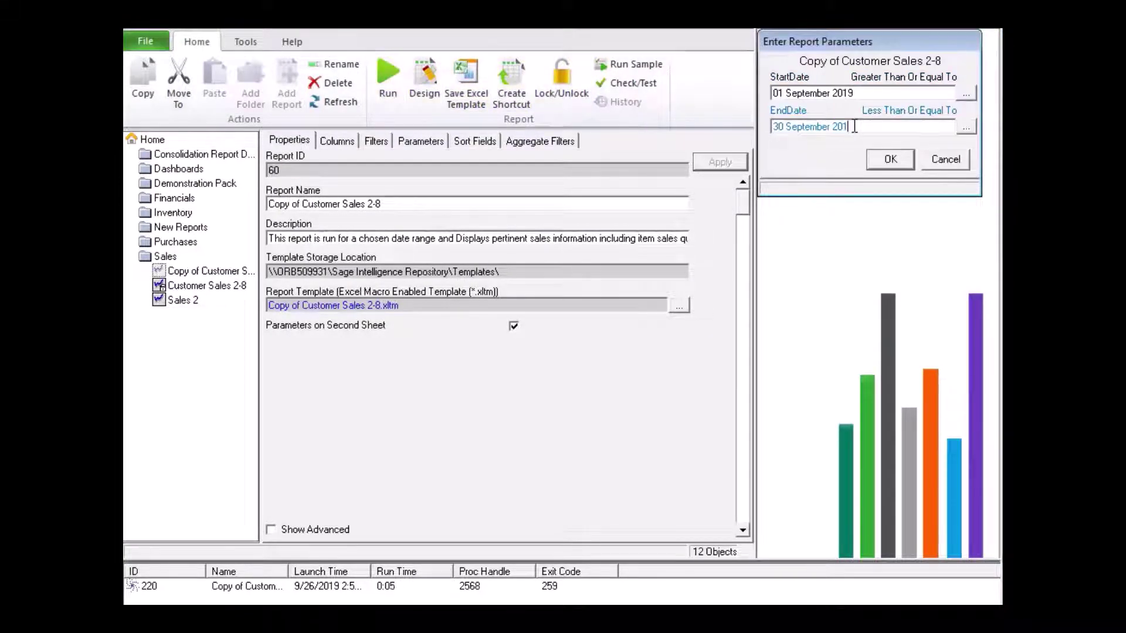
pyautogui.write('1')
pyautogui.press('Return')
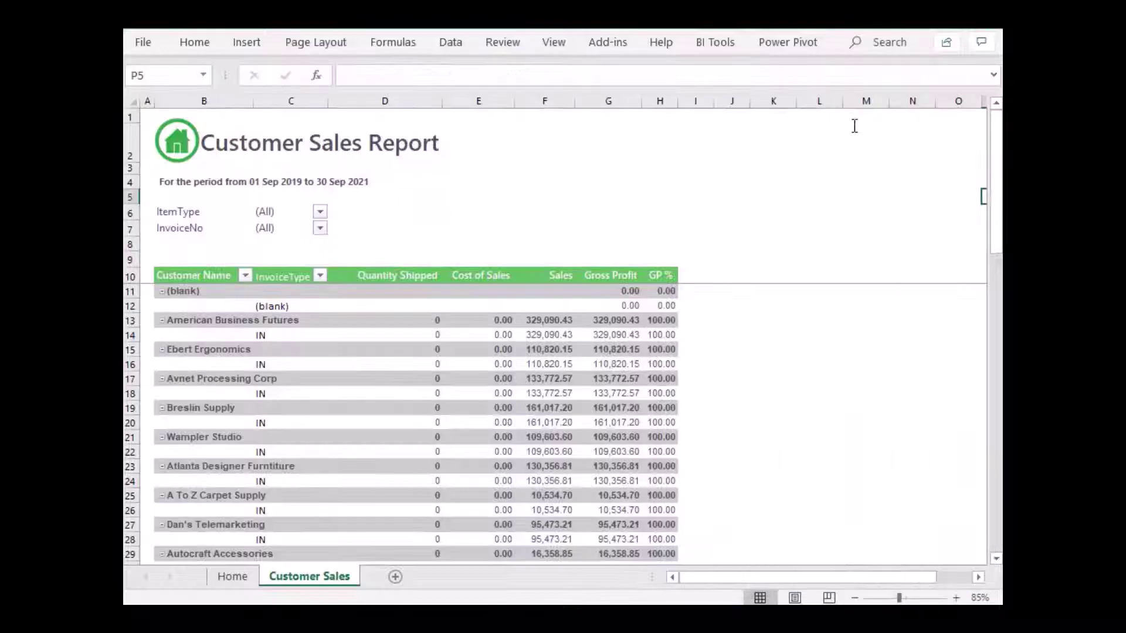
# Add CustomerNo to the sales pivot table's rows from the field list.
pyautogui.click(569, 349)
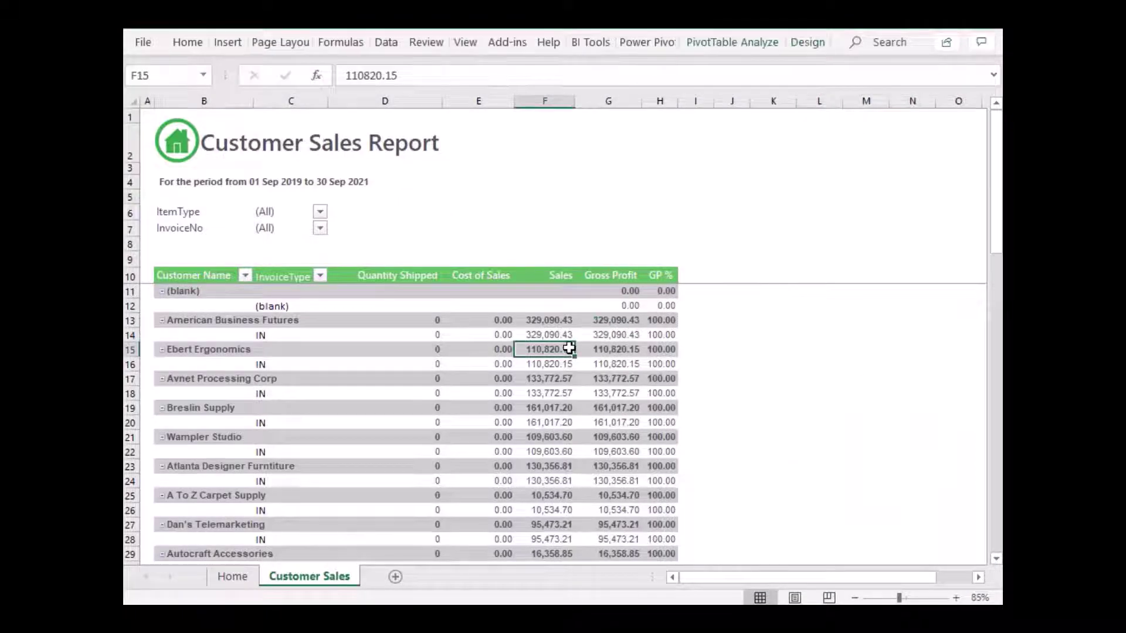
pyautogui.click(755, 42)
pyautogui.click(939, 106)
pyautogui.click(936, 169)
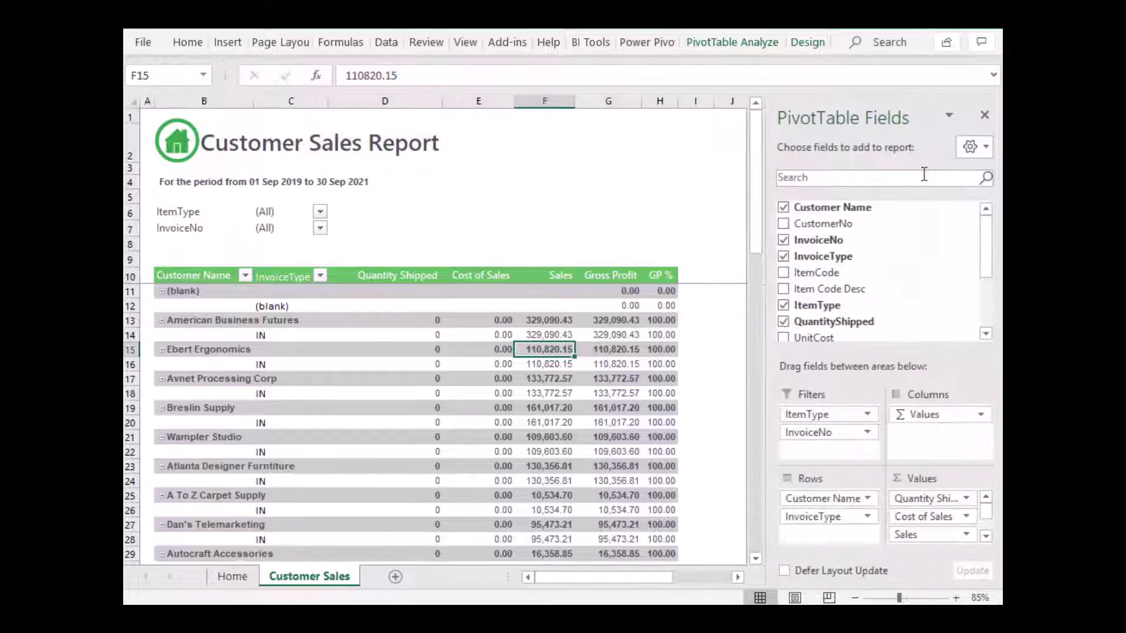
pyautogui.click(786, 274)
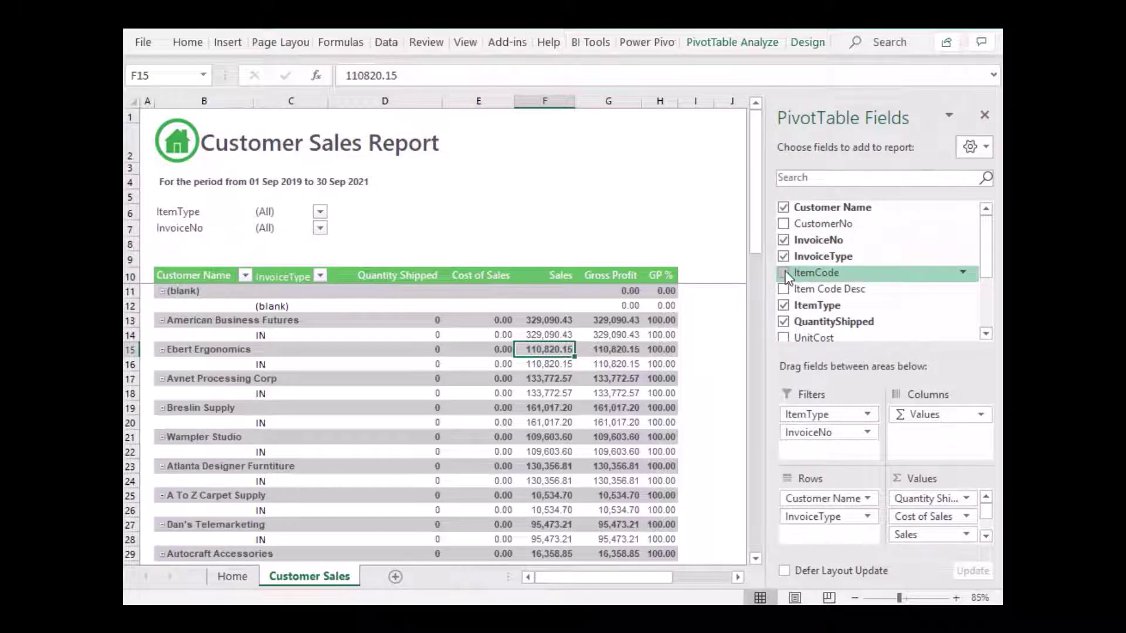
pyautogui.click(784, 274)
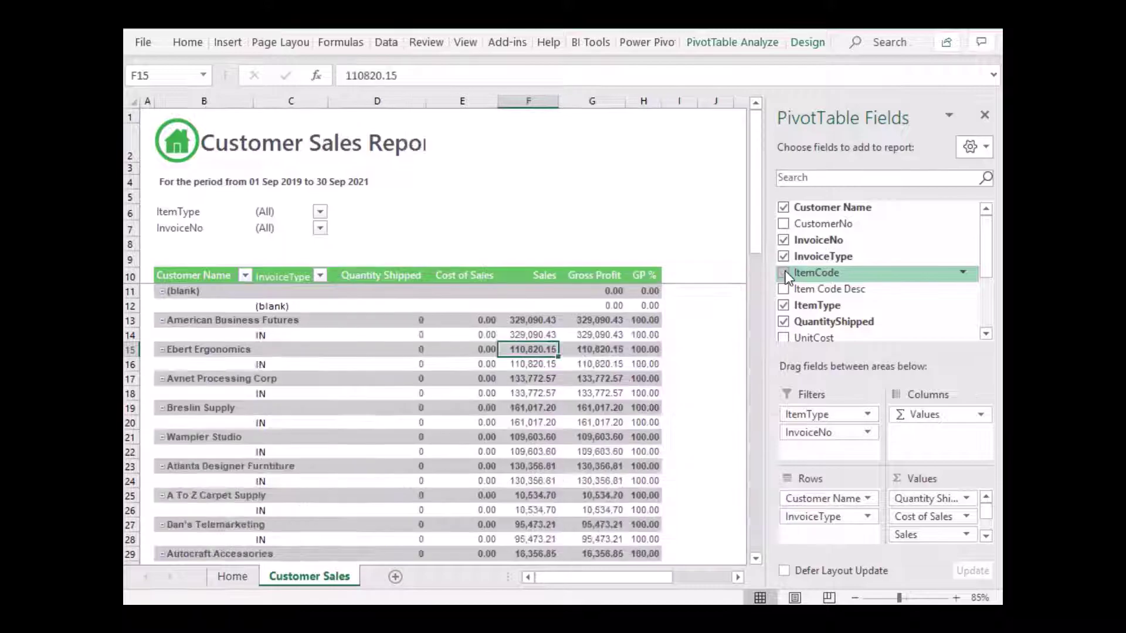
pyautogui.click(783, 224)
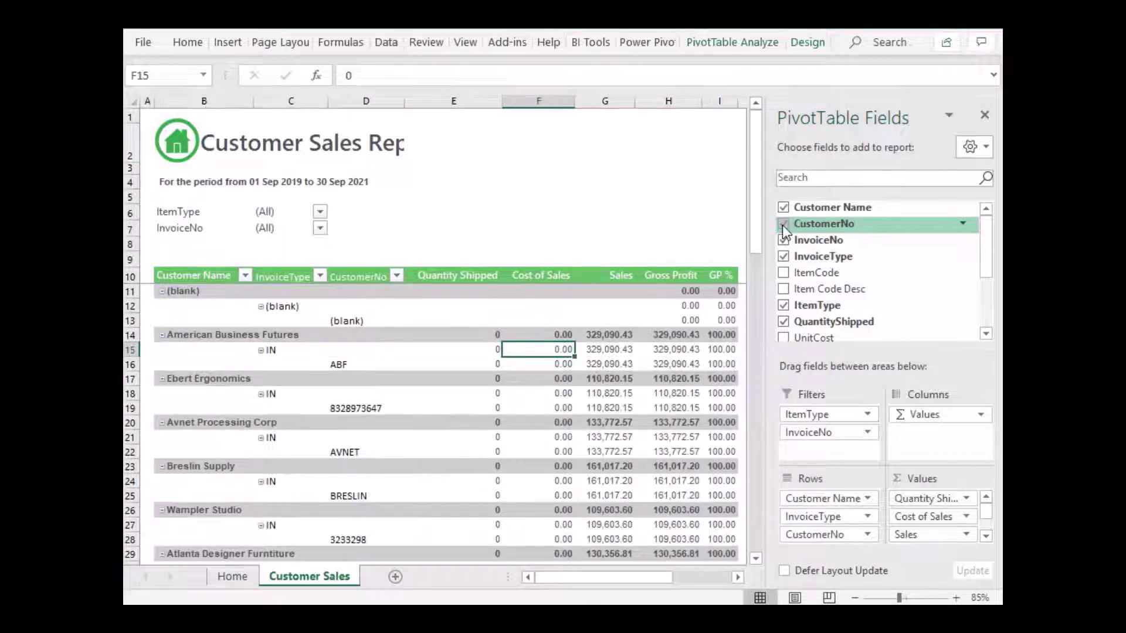
pyautogui.click(983, 115)
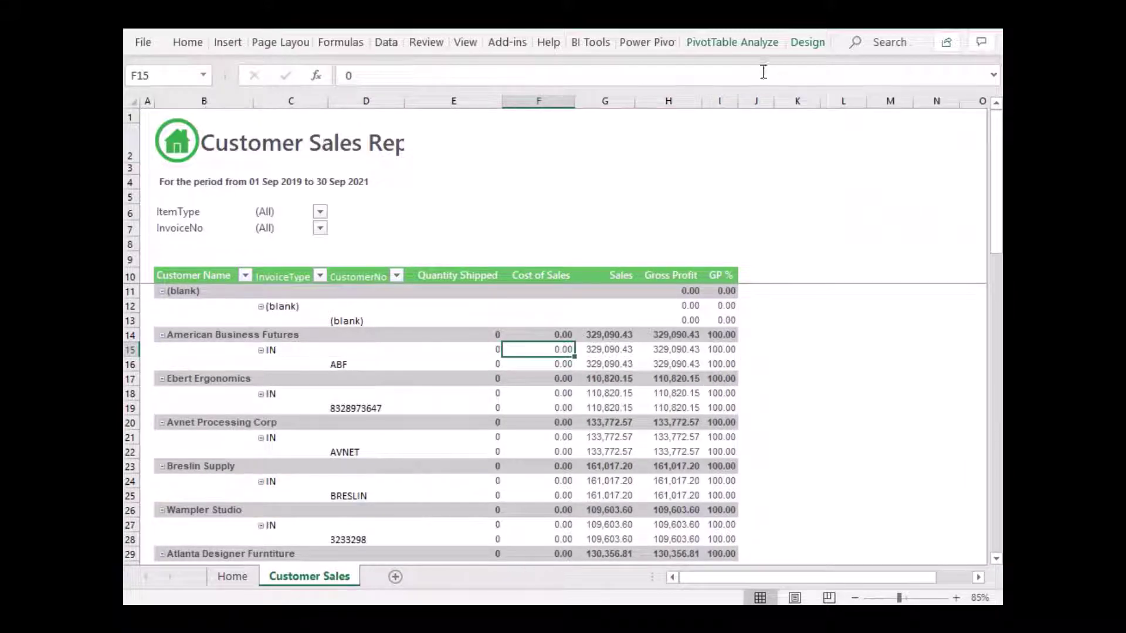
# Insert a Customer Name slicer, size it beside the title and test its filtering.
pyautogui.click(738, 45)
pyautogui.click(492, 73)
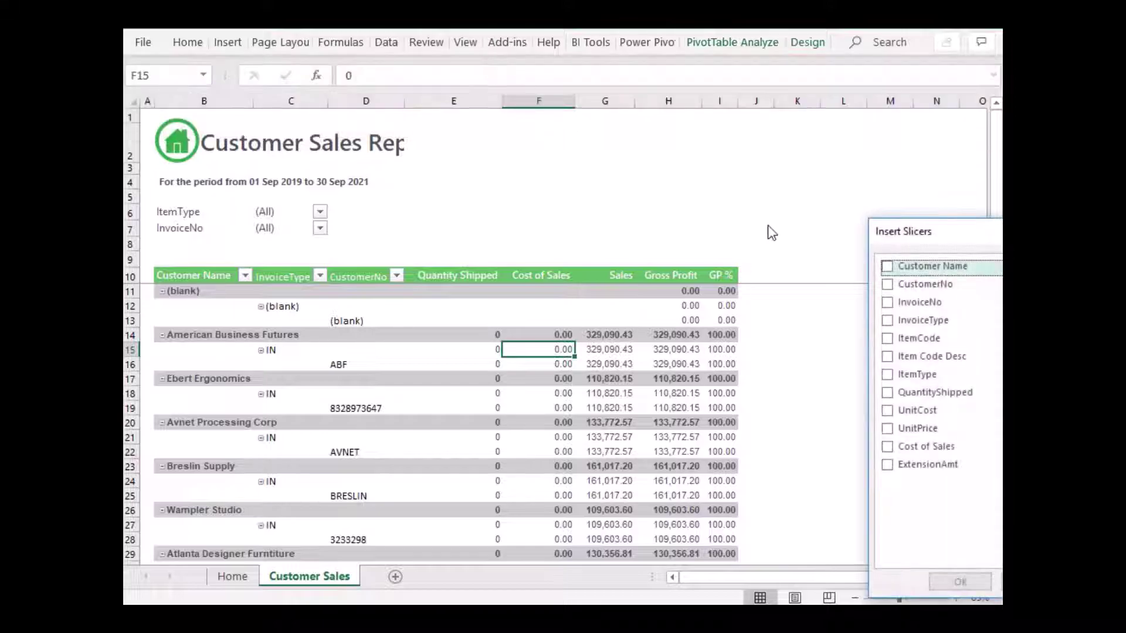
pyautogui.moveTo(950, 237); pyautogui.dragTo(861, 200)
pyautogui.click(797, 233)
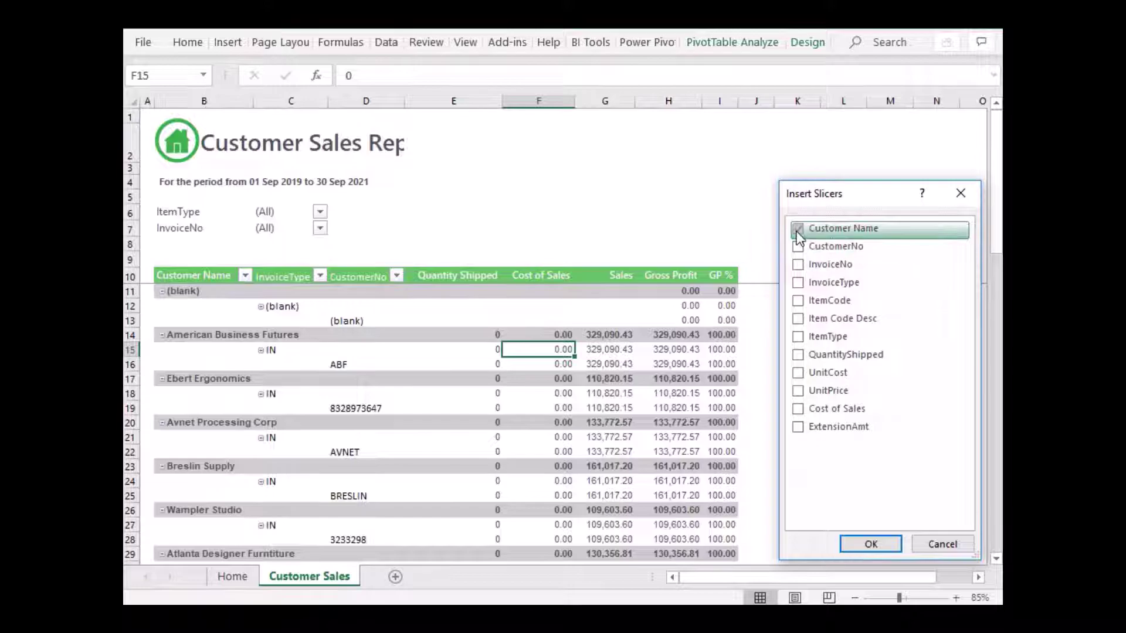
pyautogui.click(871, 545)
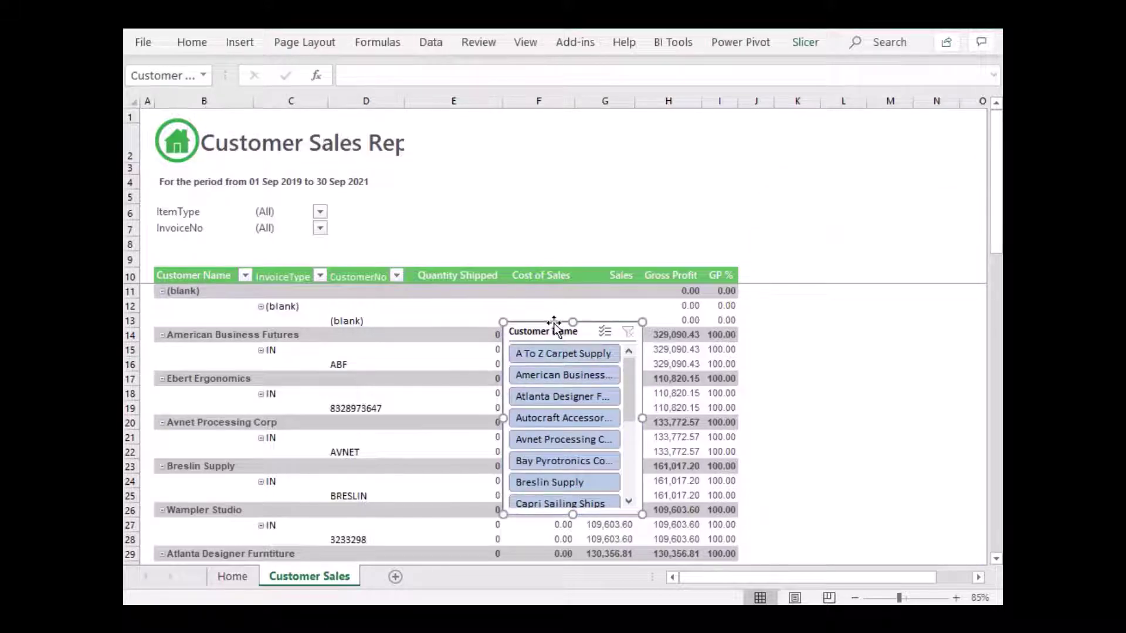
pyautogui.moveTo(555, 323); pyautogui.dragTo(589, 122)
pyautogui.moveTo(678, 215); pyautogui.dragTo(759, 217)
pyautogui.moveTo(644, 257); pyautogui.dragTo(645, 257)
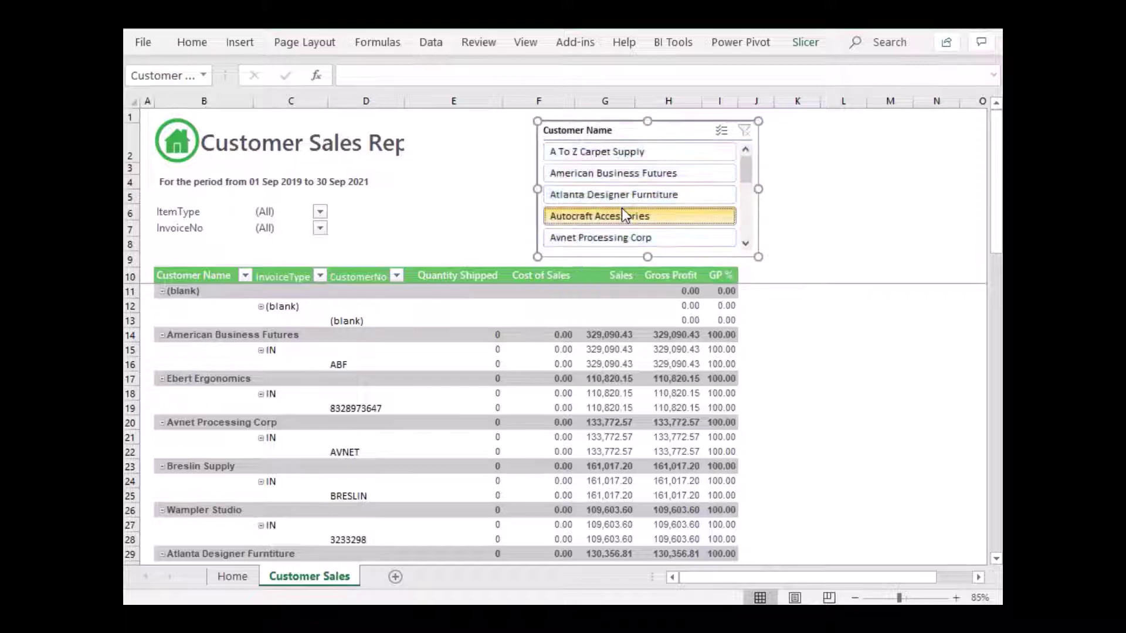
pyautogui.click(621, 214)
pyautogui.click(616, 173)
pyautogui.click(744, 132)
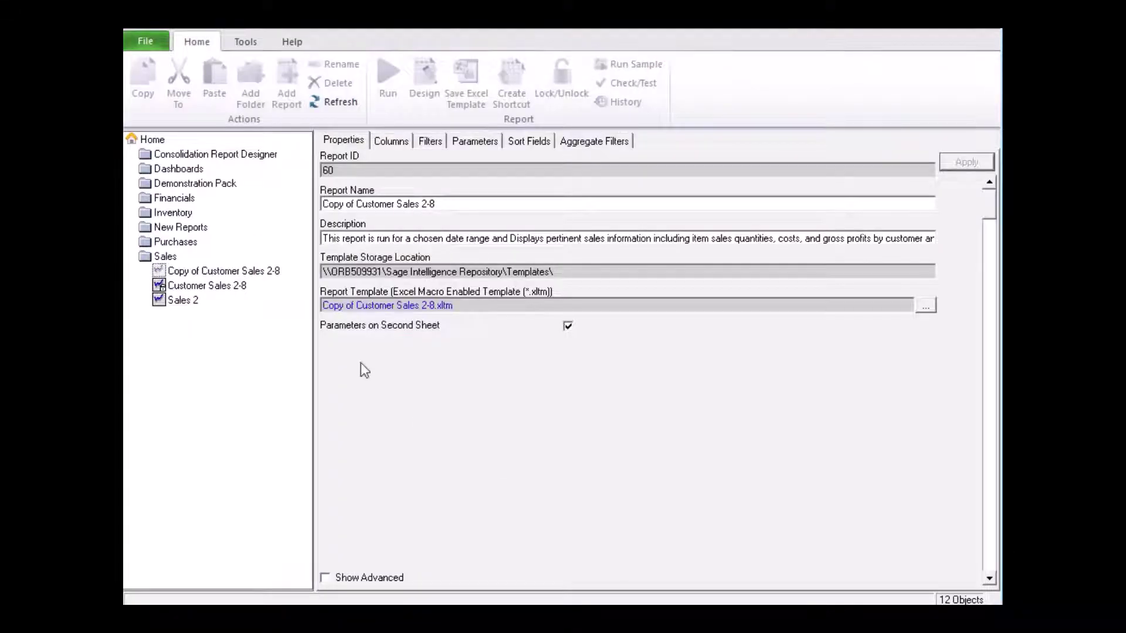
# Save the Copy of Customer Sales 2-81 workbook as the report's template, replacing the old file.
pyautogui.click(265, 273)
pyautogui.click(466, 94)
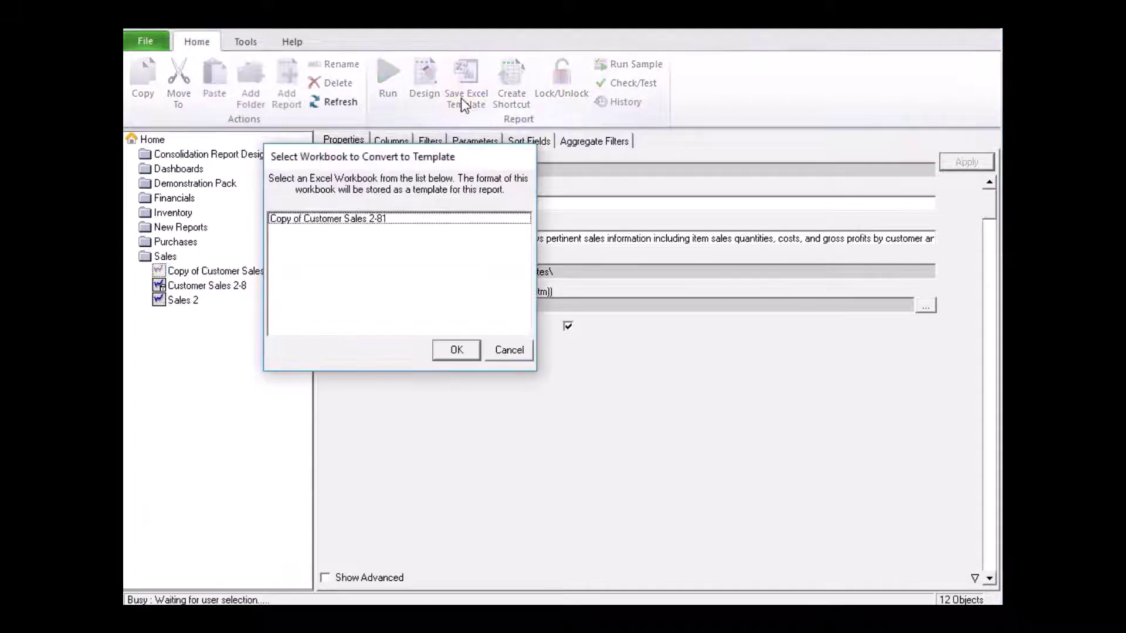
pyautogui.click(387, 219)
pyautogui.click(456, 351)
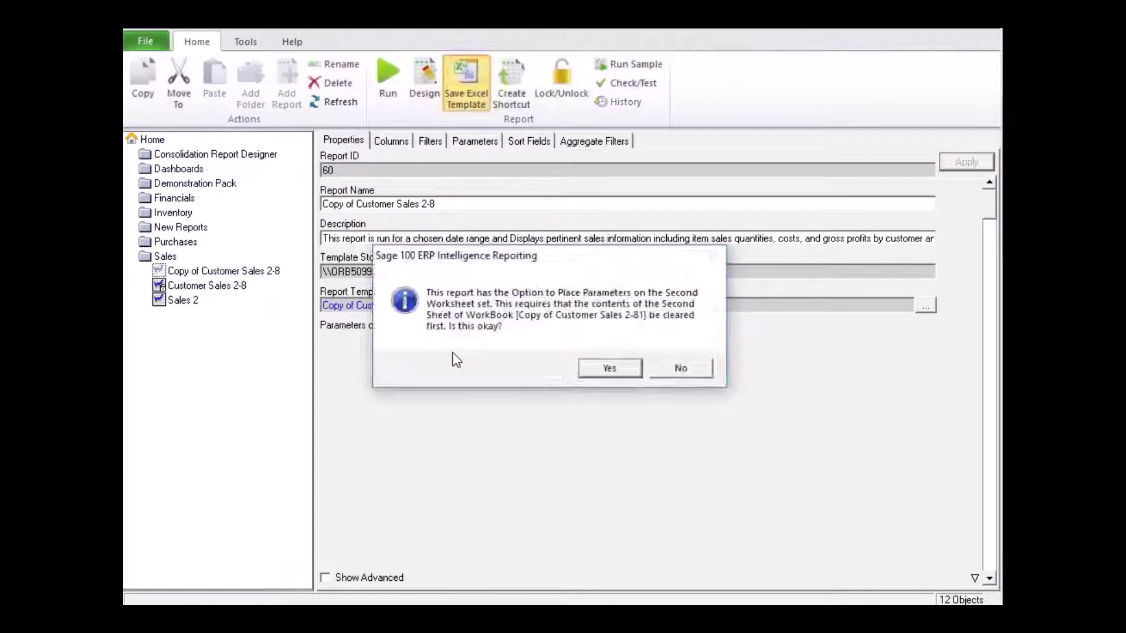
pyautogui.click(607, 370)
pyautogui.click(467, 287)
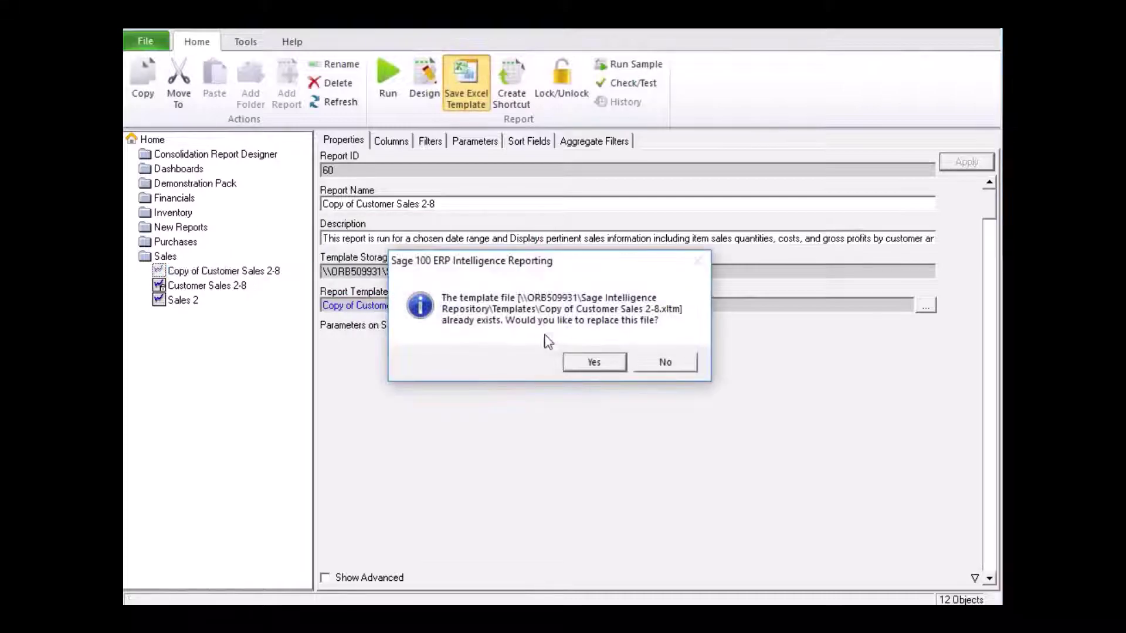
pyautogui.click(589, 361)
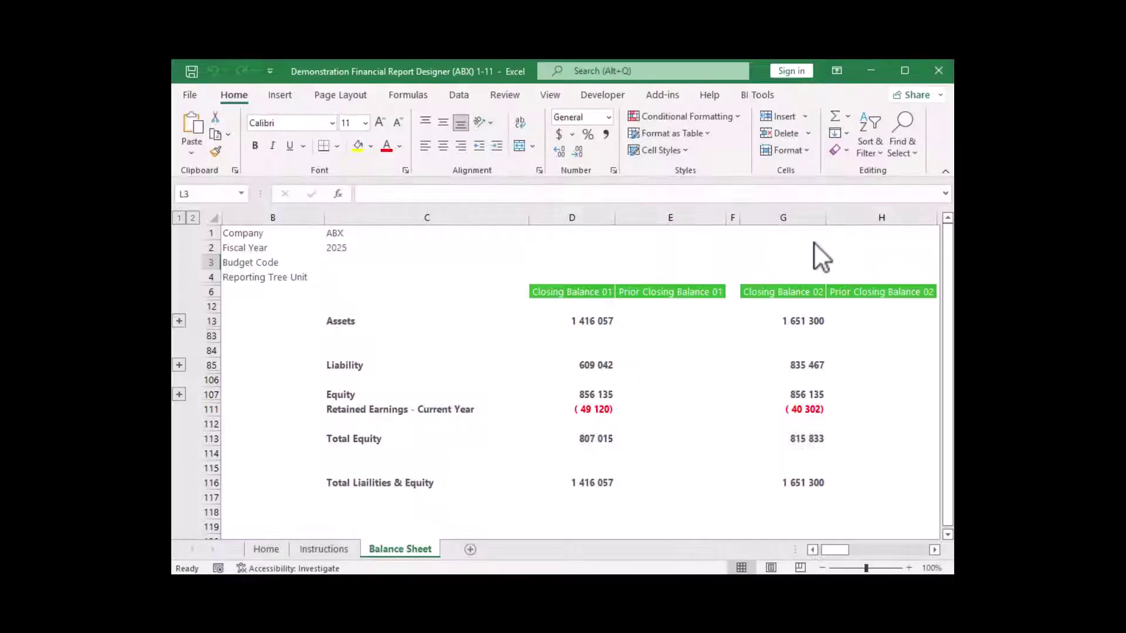
# Enable email on the Finance distribution instruction with Excel Workbook (*.xlsx) attachments and save it.
pyautogui.click(758, 96)
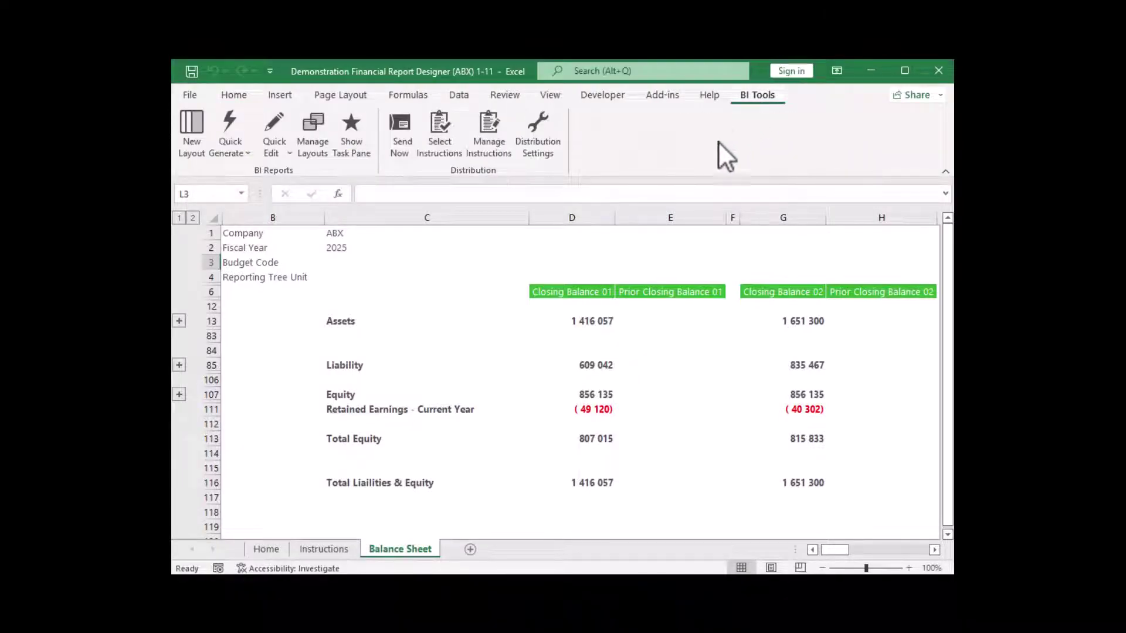
pyautogui.click(481, 152)
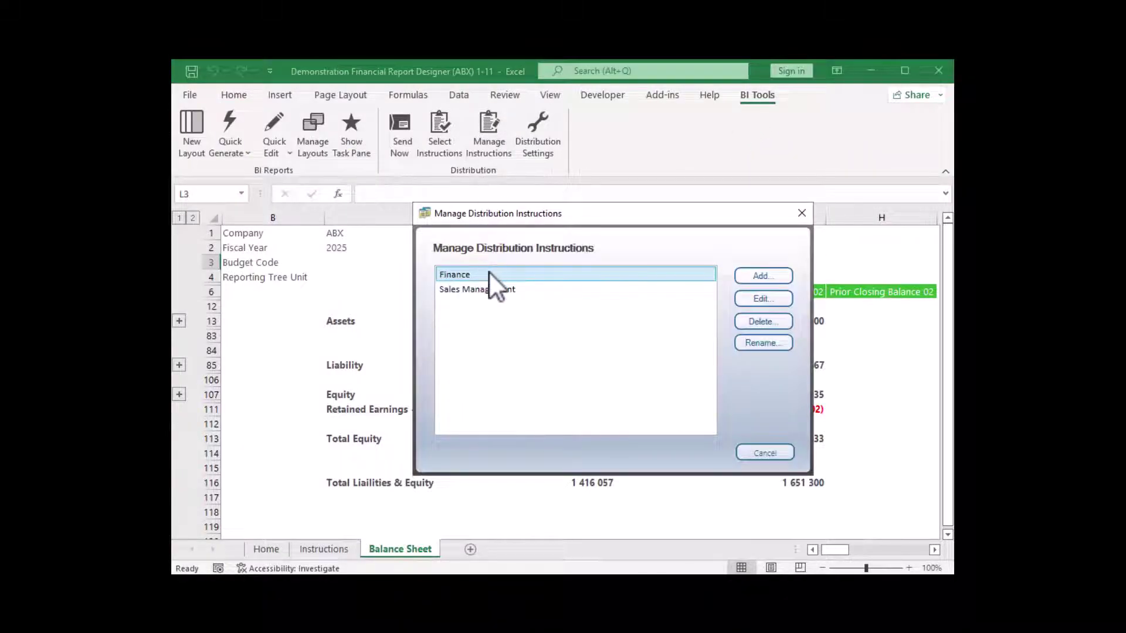
pyautogui.click(761, 299)
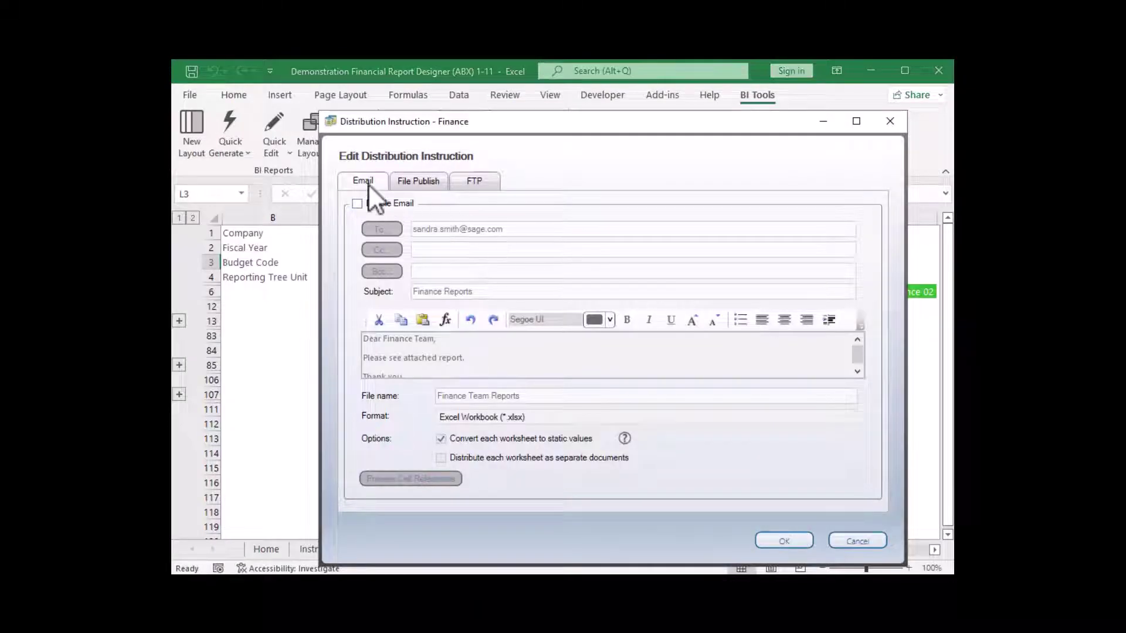
pyautogui.click(357, 204)
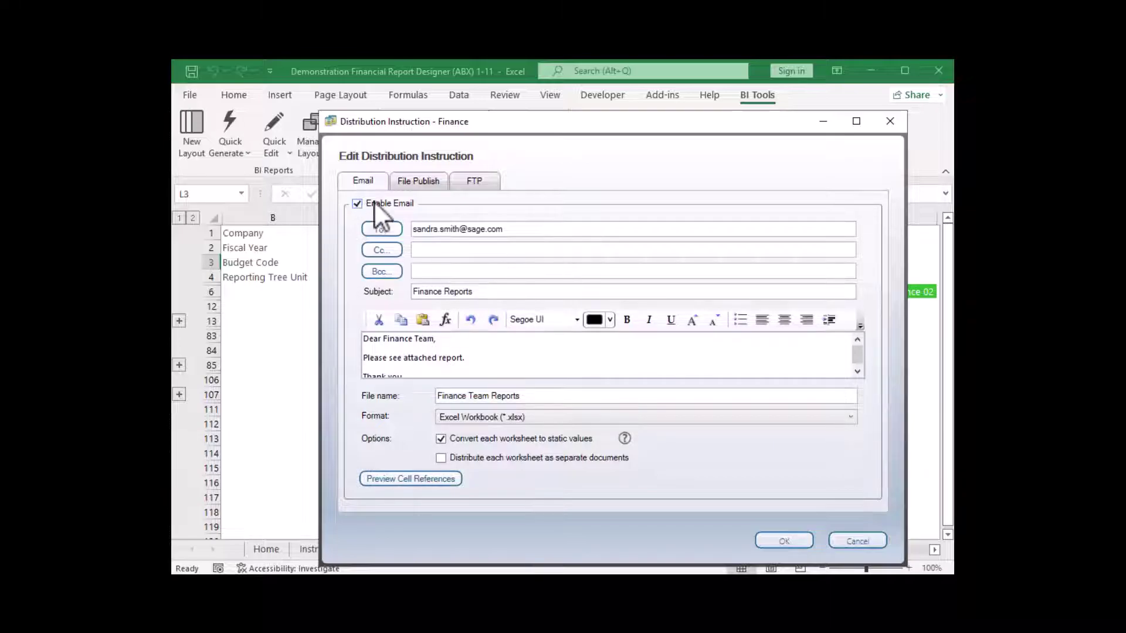
pyautogui.click(422, 179)
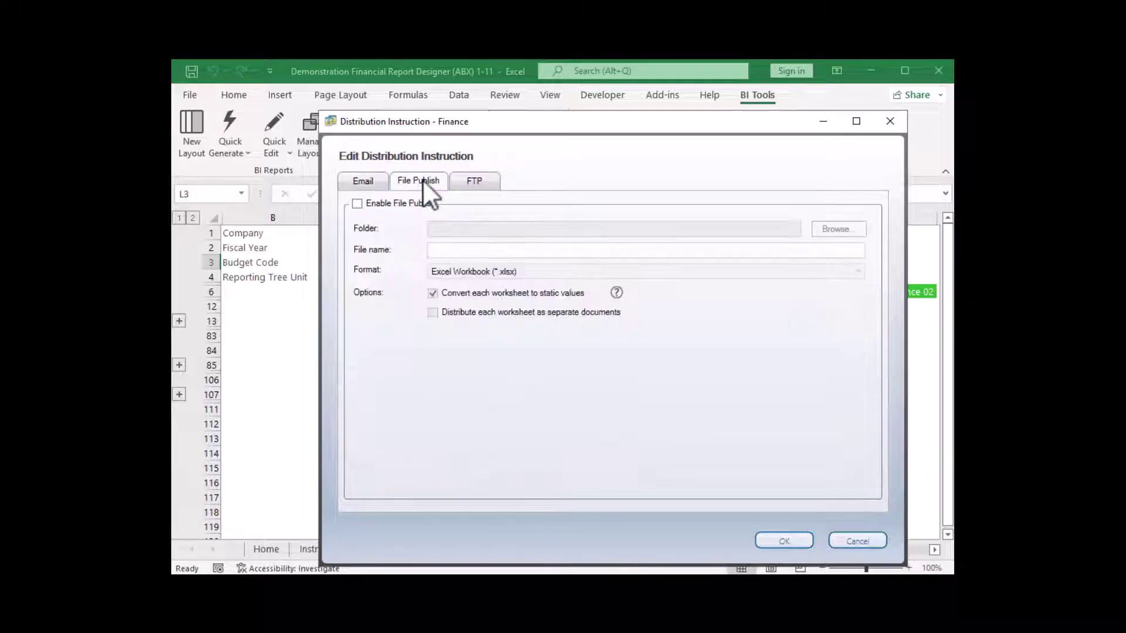
pyautogui.click(359, 183)
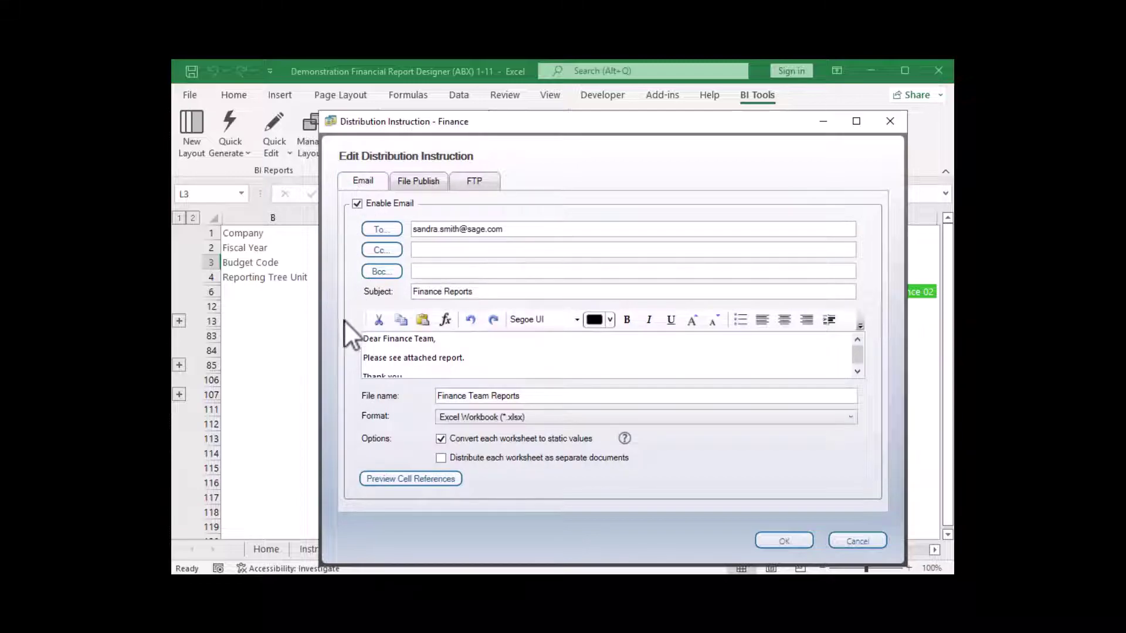
pyautogui.click(849, 418)
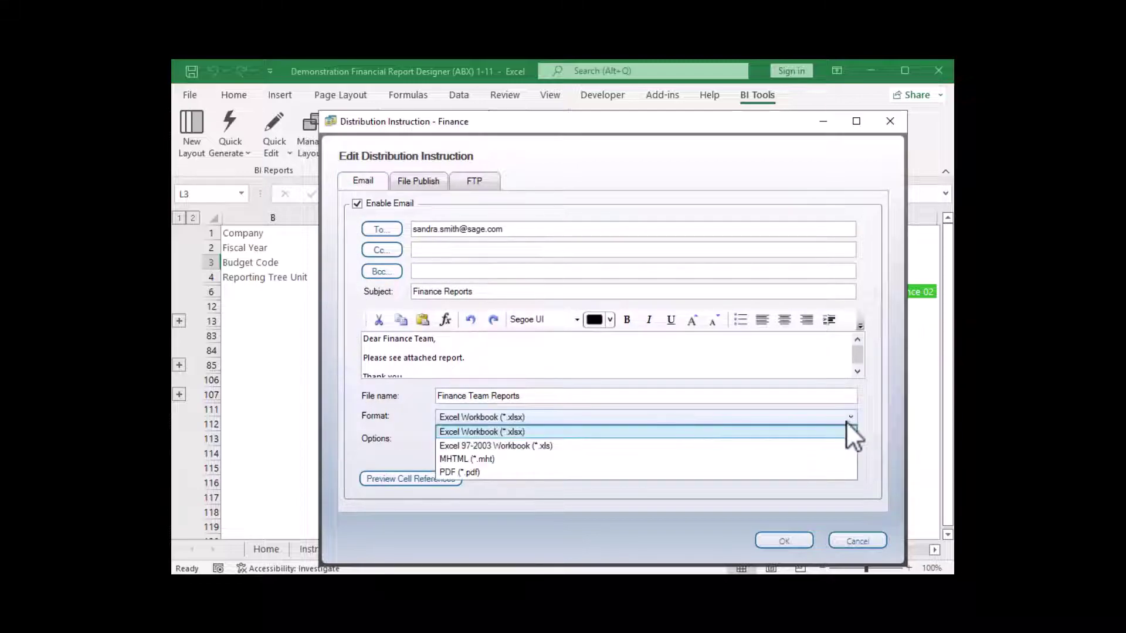
pyautogui.click(847, 418)
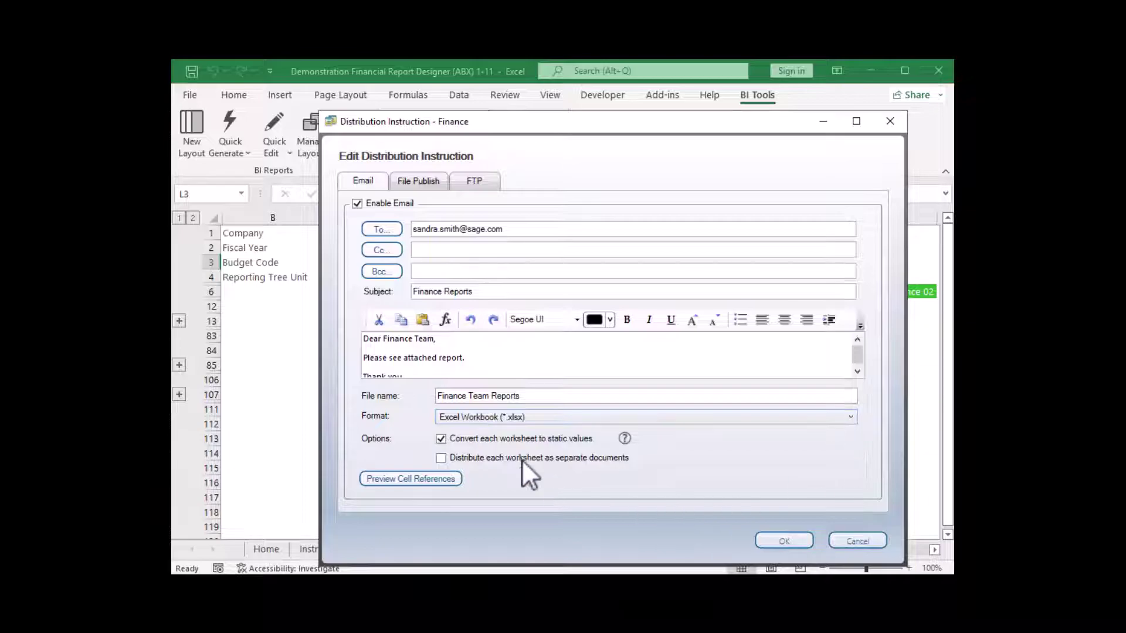
pyautogui.click(773, 544)
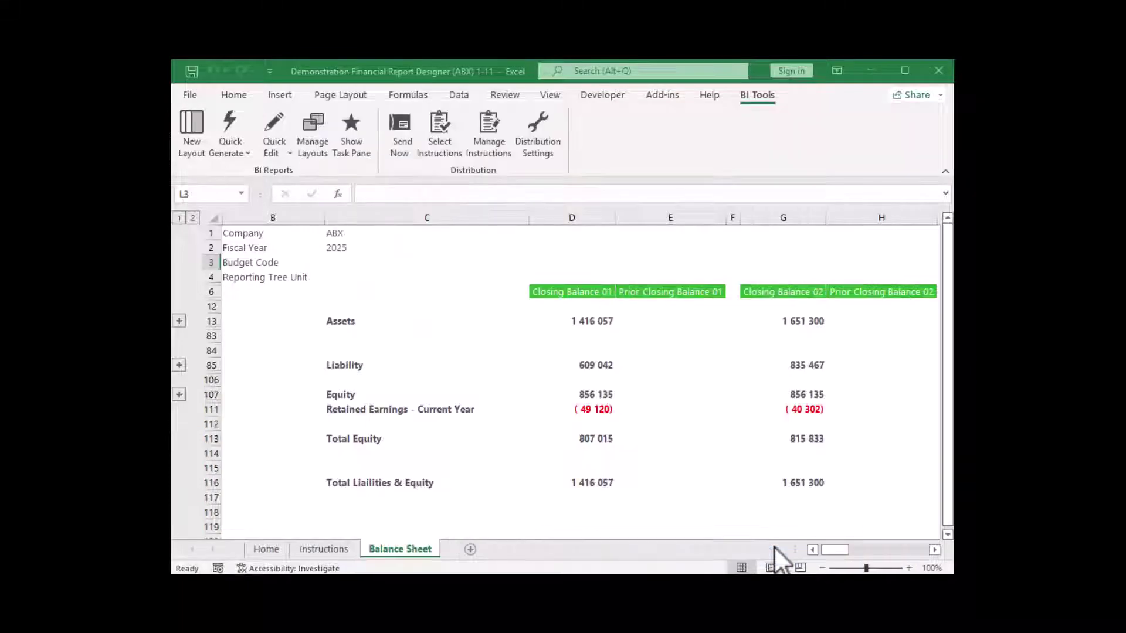
# Put the Finance instruction in use for the Balance Sheet worksheet only and send now.
pyautogui.click(435, 147)
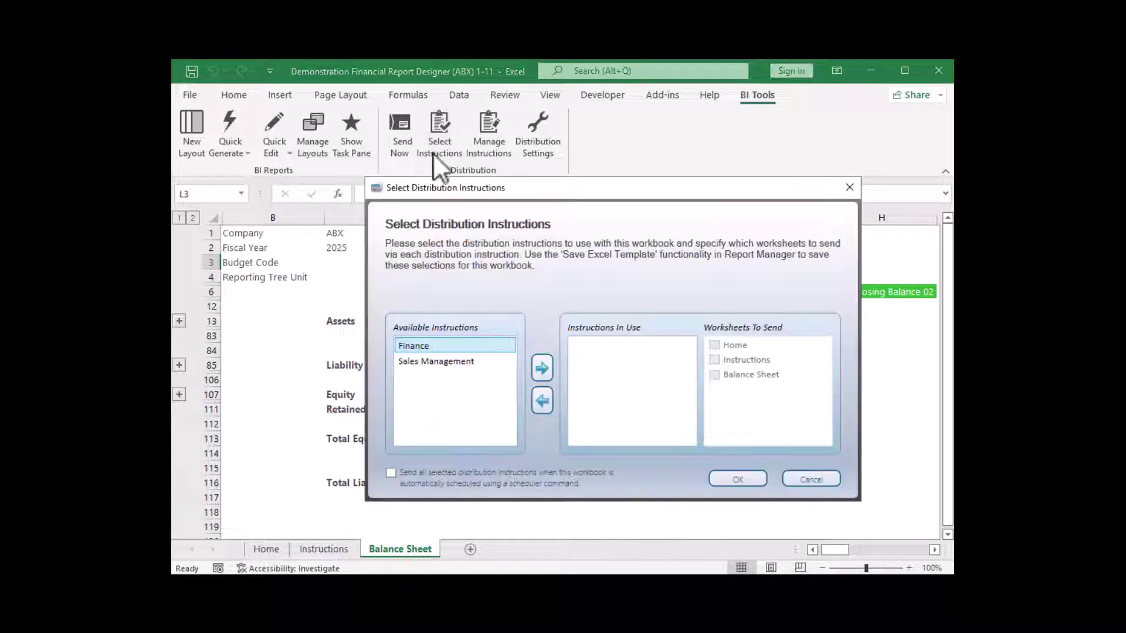
pyautogui.click(542, 369)
pyautogui.click(715, 375)
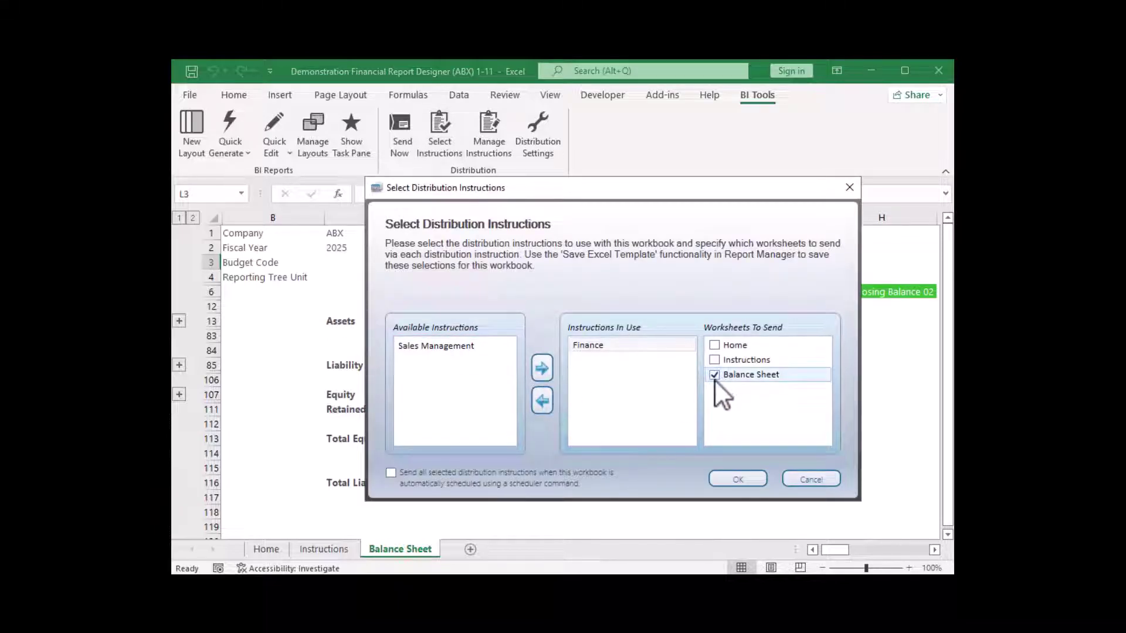
pyautogui.click(728, 481)
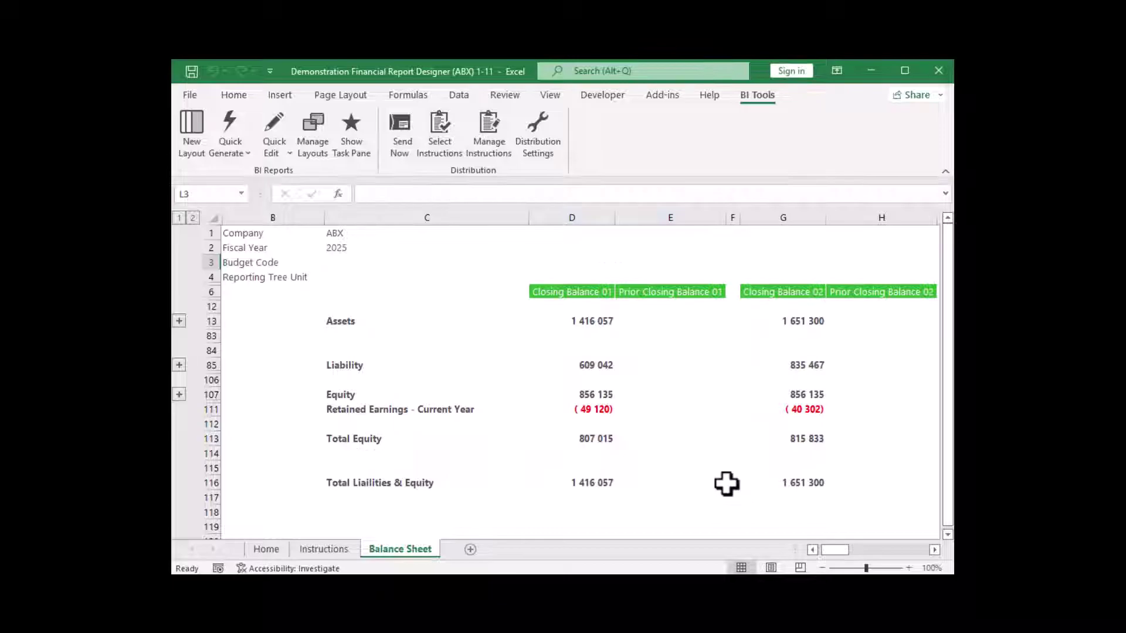
pyautogui.click(404, 154)
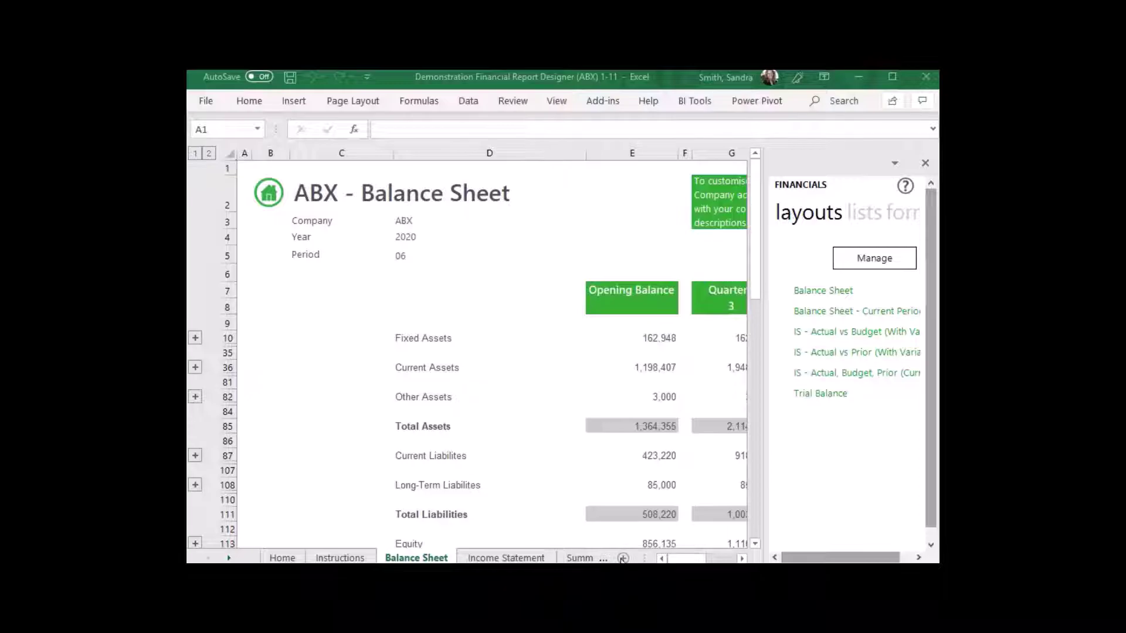
# On a new sheet, place Current Year in B1, Current Period in B2 and Main Accounts at A5.
pyautogui.click(623, 558)
pyautogui.click(898, 217)
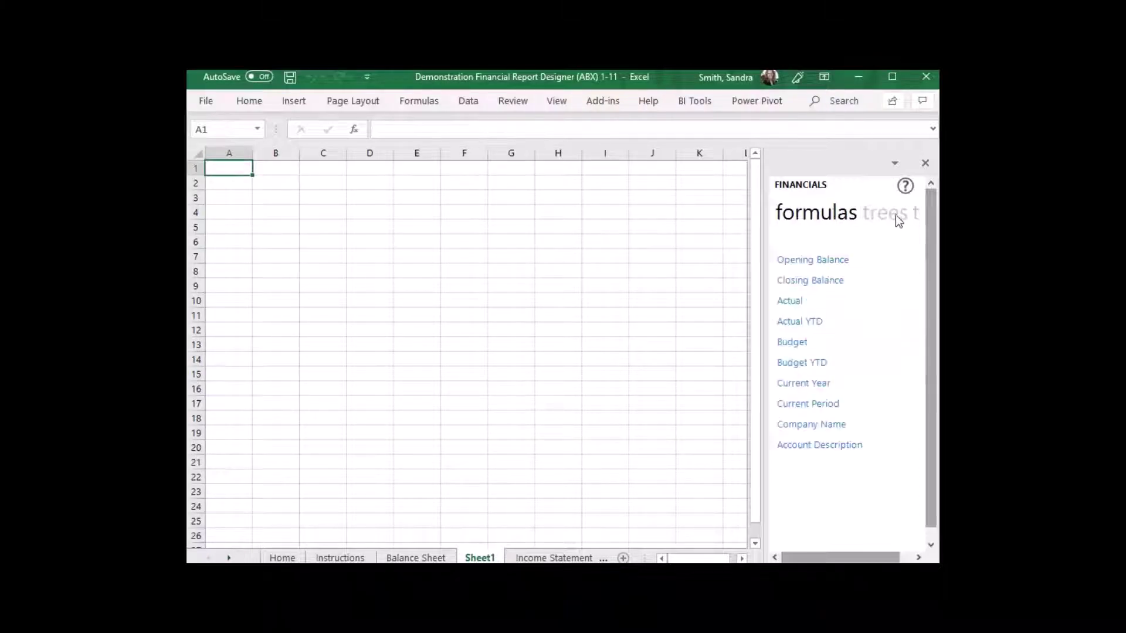
pyautogui.moveTo(800, 364); pyautogui.dragTo(286, 173)
pyautogui.moveTo(804, 404); pyautogui.dragTo(283, 182)
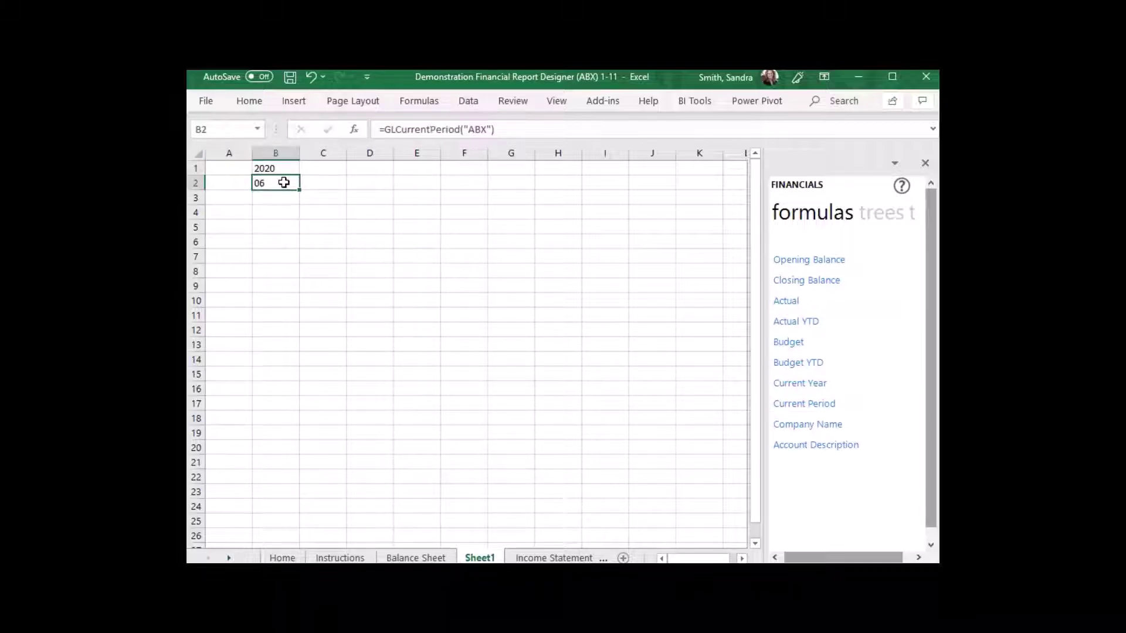
pyautogui.click(892, 213)
pyautogui.click(892, 213)
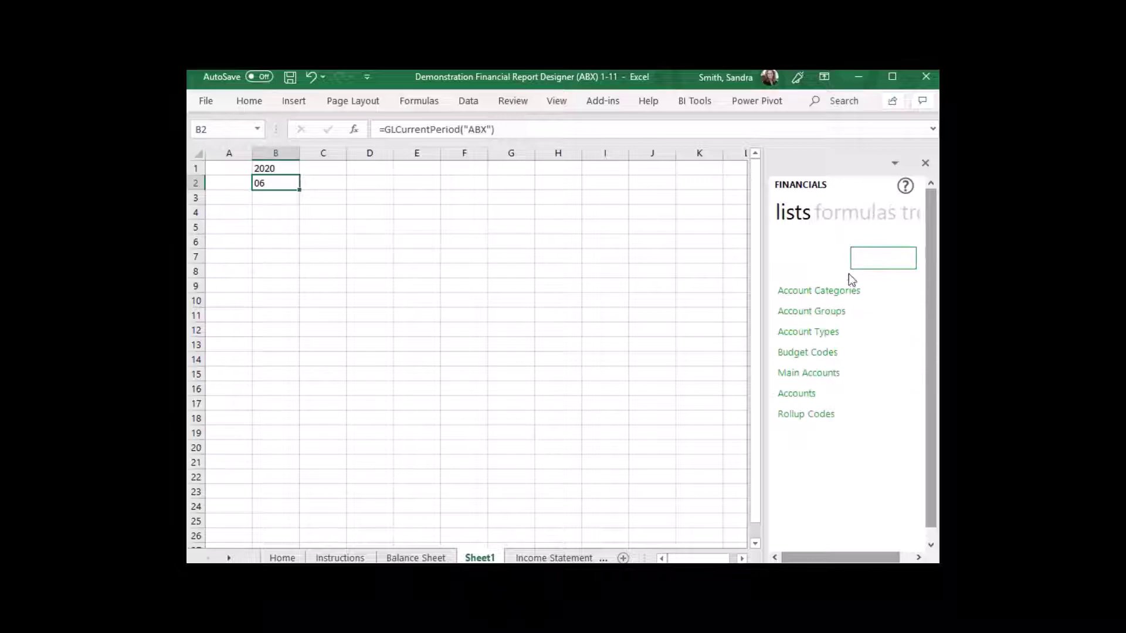
pyautogui.moveTo(809, 376); pyautogui.dragTo(251, 227)
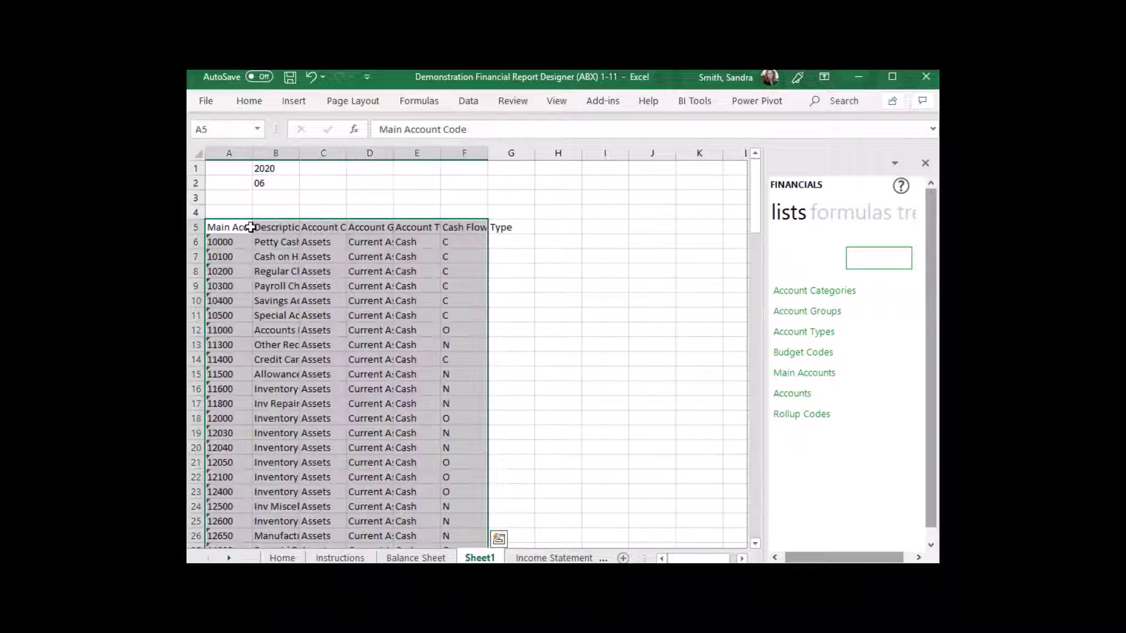
# Delete the unneeded columns D to F from the main accounts list.
pyautogui.doubleClick(487, 153)
pyautogui.moveTo(370, 153); pyautogui.dragTo(450, 153)
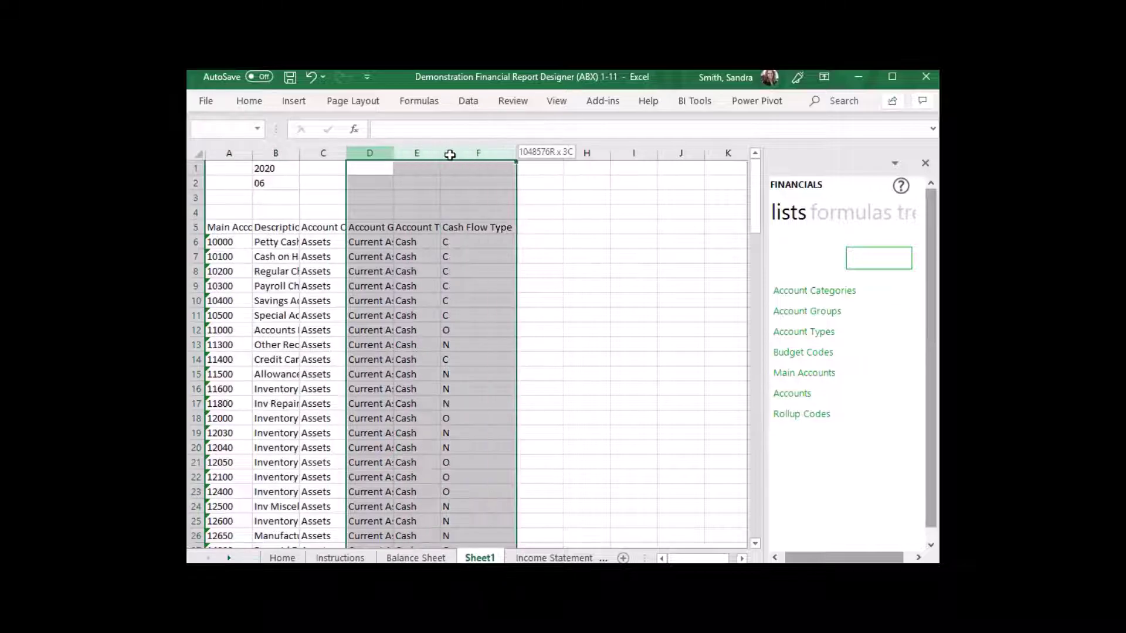
pyautogui.rightClick(455, 202)
pyautogui.click(473, 355)
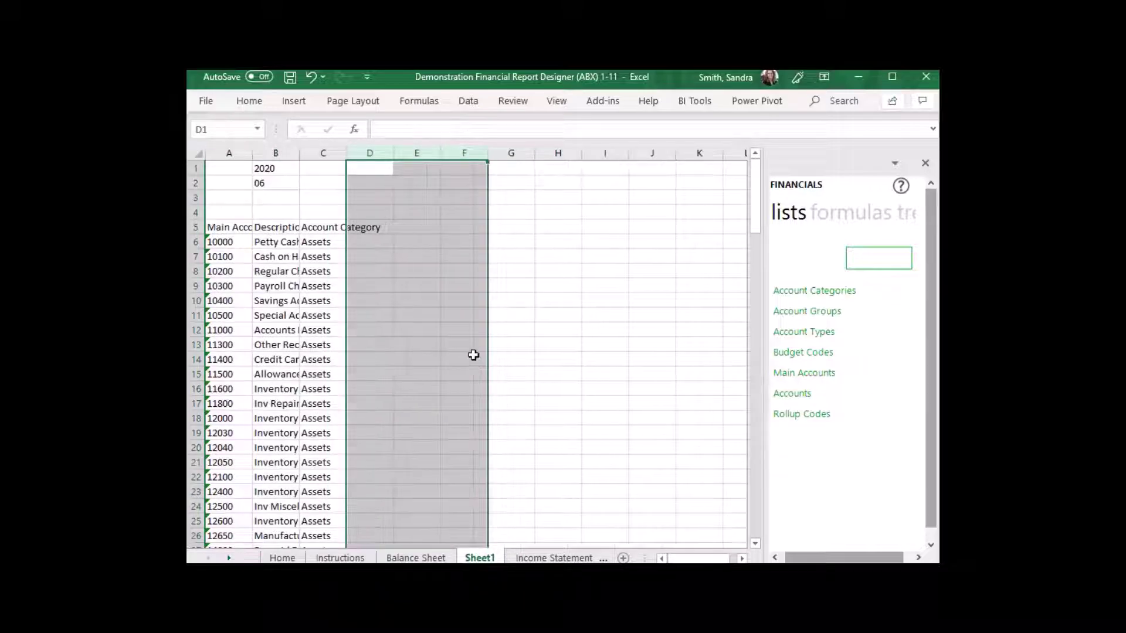
# Head column D 'Actual' and place a GLActual formula in D6.
pyautogui.click(852, 218)
pyautogui.click(375, 228)
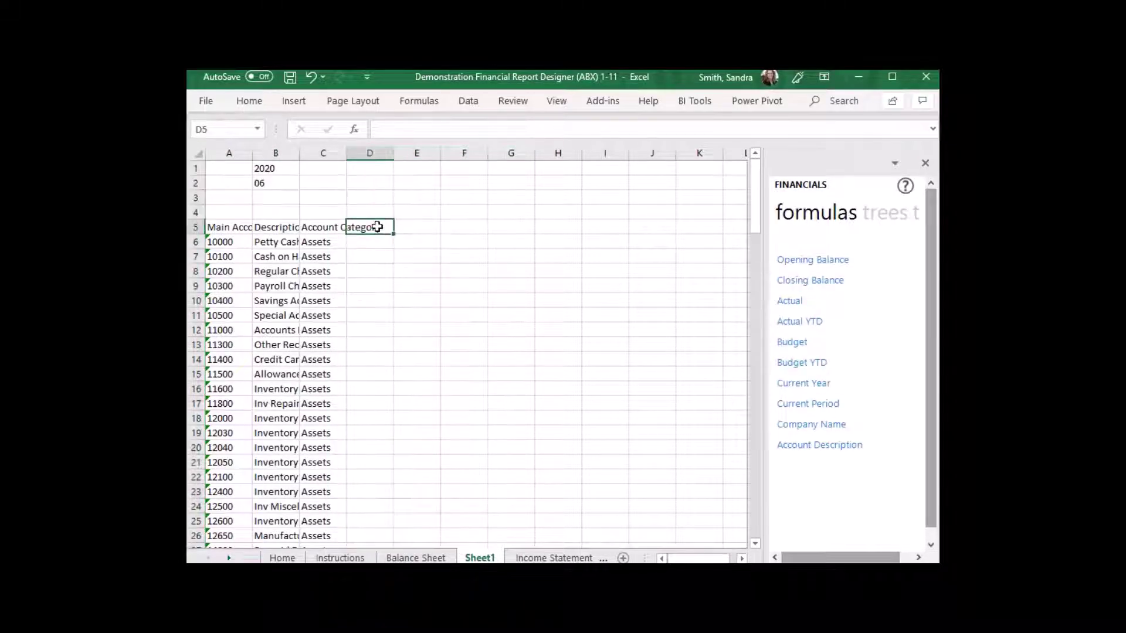
pyautogui.write('Actual')
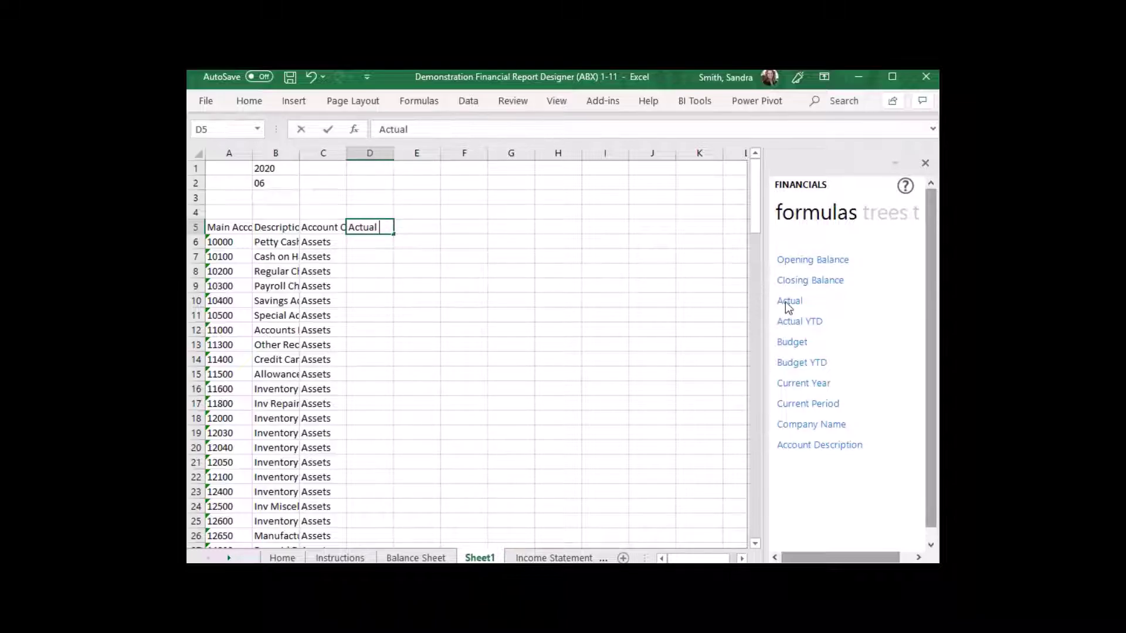
pyautogui.press('Return')
pyautogui.moveTo(789, 303); pyautogui.dragTo(375, 242)
# Set the GLActual arguments to $A6, $B$1 and $B$2.
pyautogui.click(354, 129)
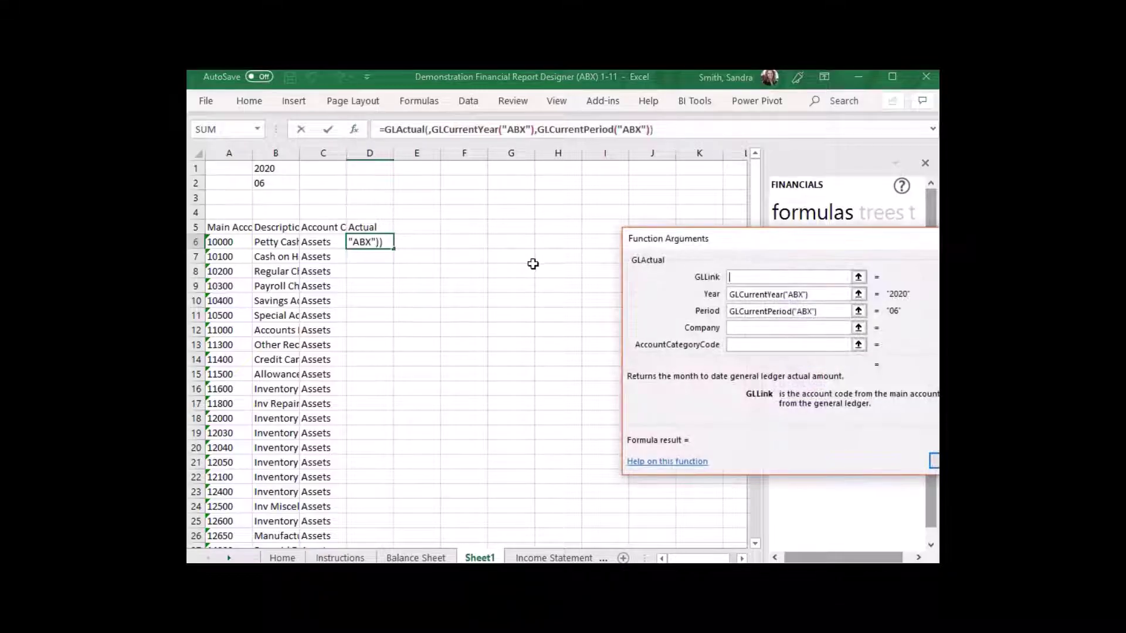
pyautogui.click(234, 242)
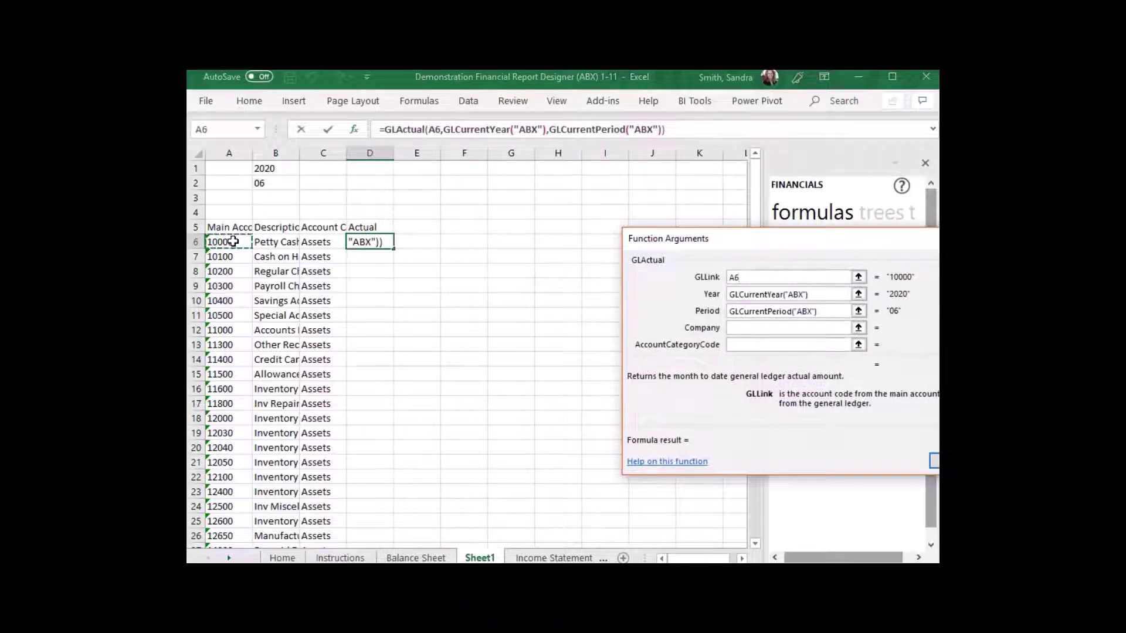
pyautogui.press('F4')
pyautogui.press('F4')
pyautogui.press('F4')
pyautogui.moveTo(821, 295); pyautogui.dragTo(727, 302)
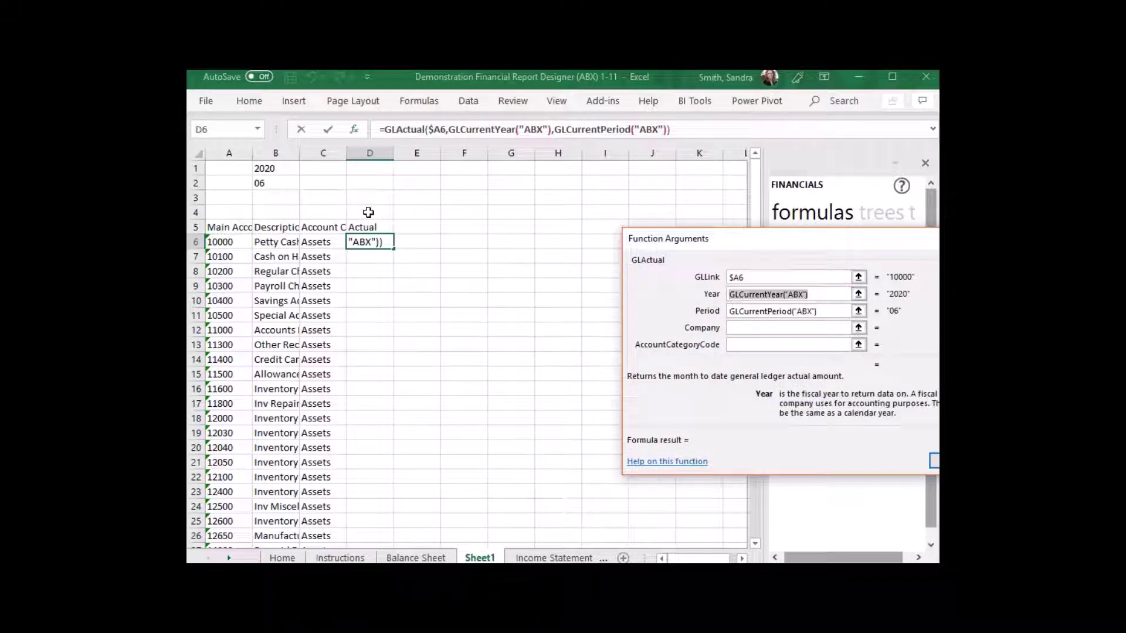
pyautogui.click(275, 169)
pyautogui.press('F4')
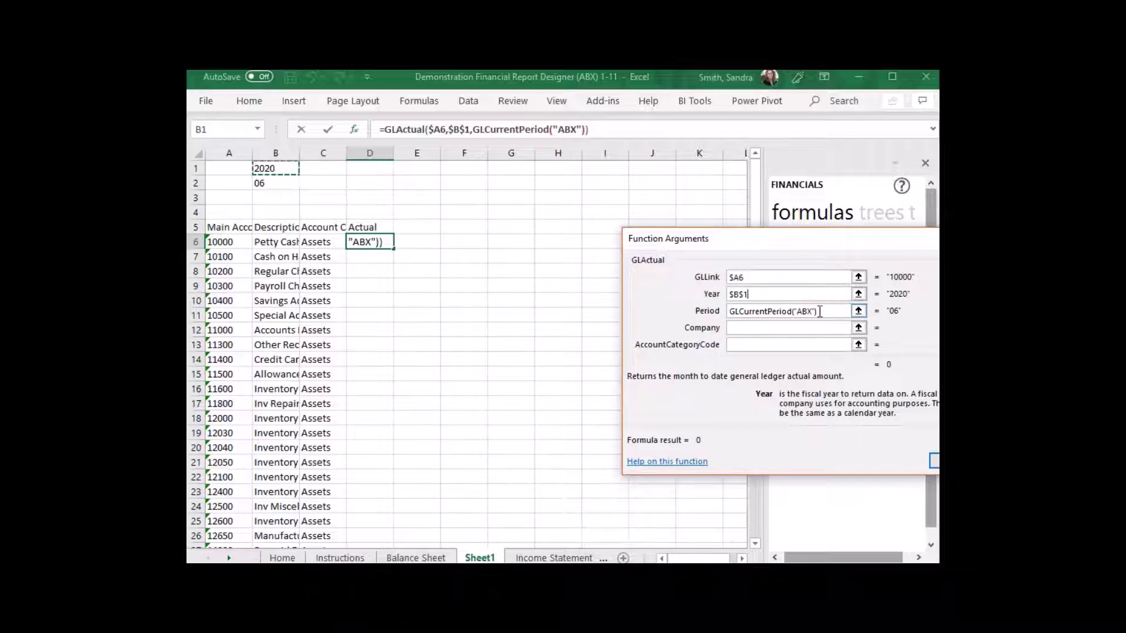
pyautogui.moveTo(820, 311); pyautogui.dragTo(728, 311)
pyautogui.click(262, 184)
pyautogui.press('F4')
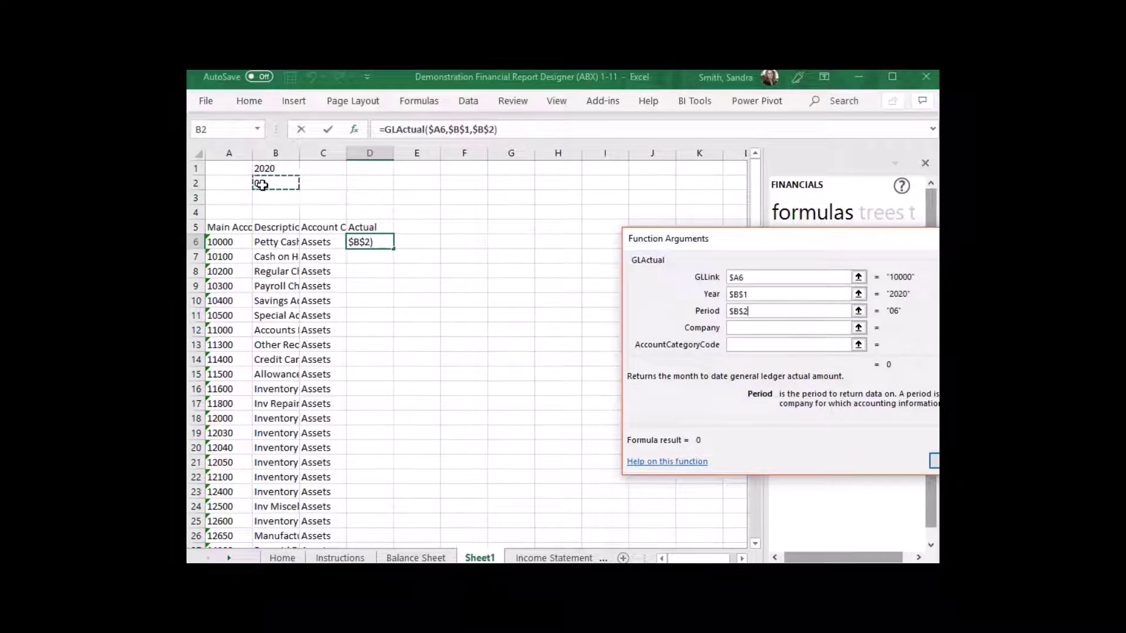
pyautogui.click(935, 461)
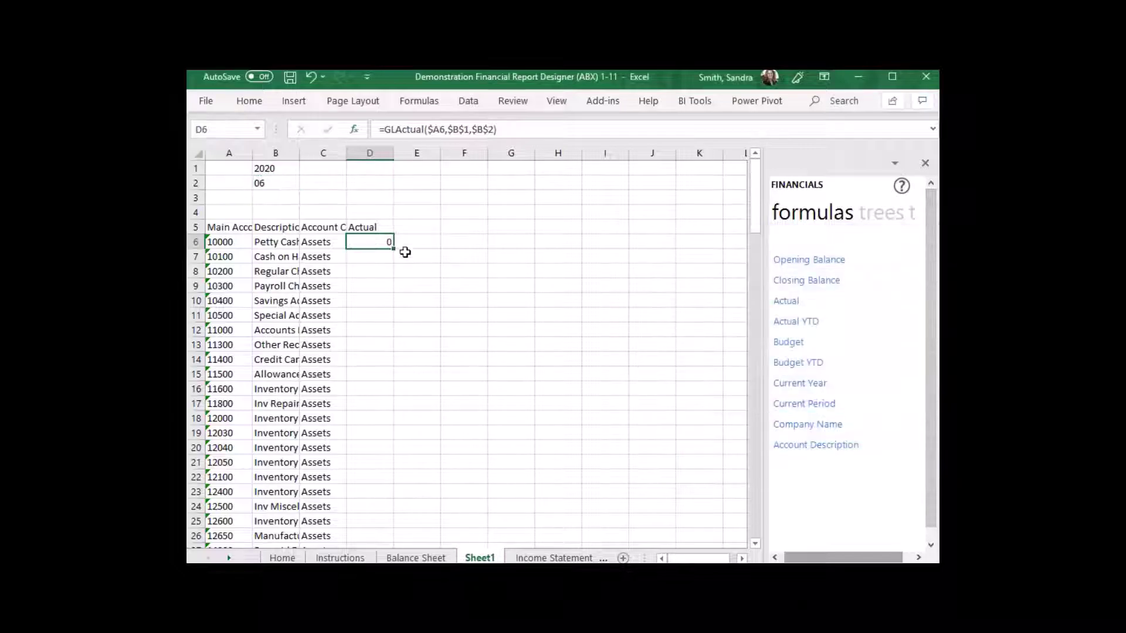
# Fill the Actual formula down column D and change the period in B2 to 5.
pyautogui.doubleClick(396, 250)
pyautogui.click(291, 183)
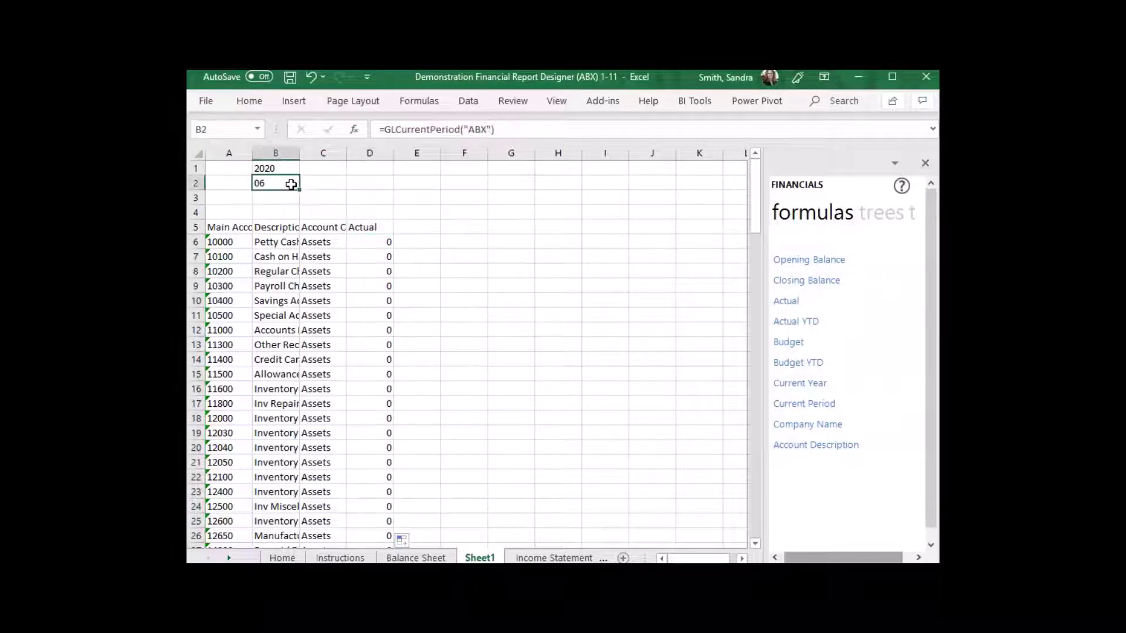
pyautogui.write('5')
pyautogui.press('Return')
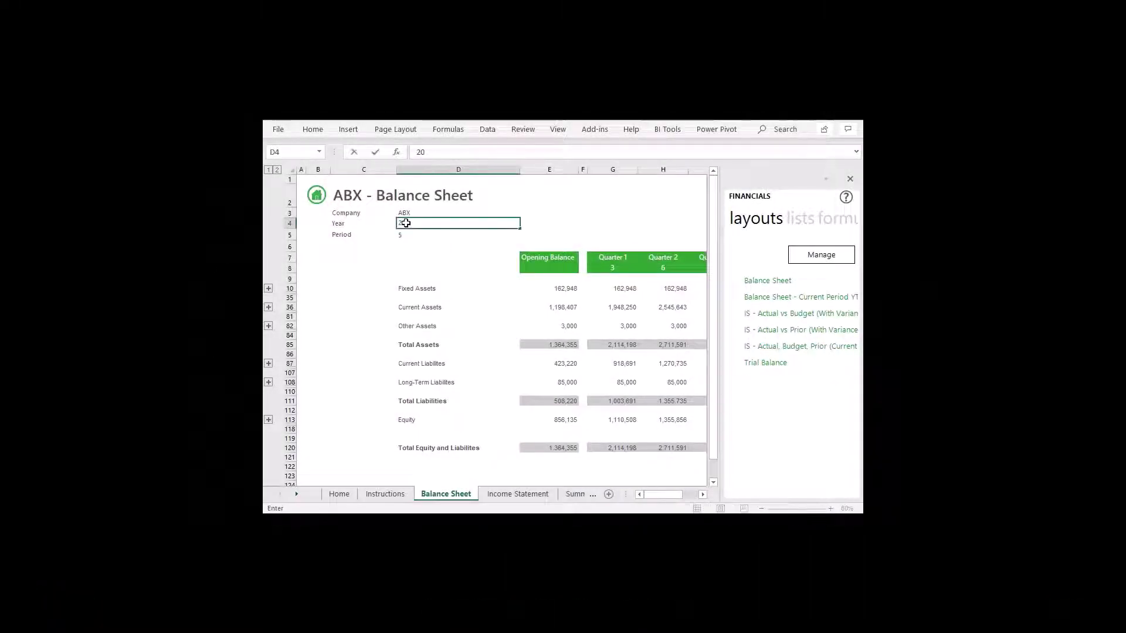
# Confirm report year 2019, expand Fixed Assets and insert a blank row 11.
pyautogui.press('Return')
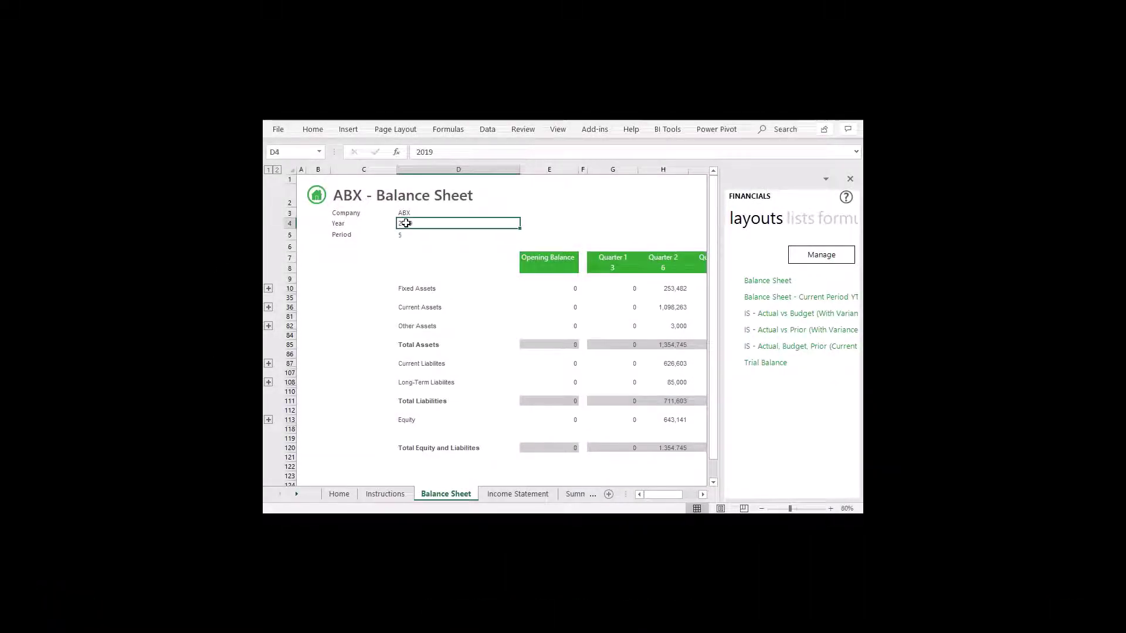
pyautogui.click(268, 288)
pyautogui.scroll(-1, 271, 295)
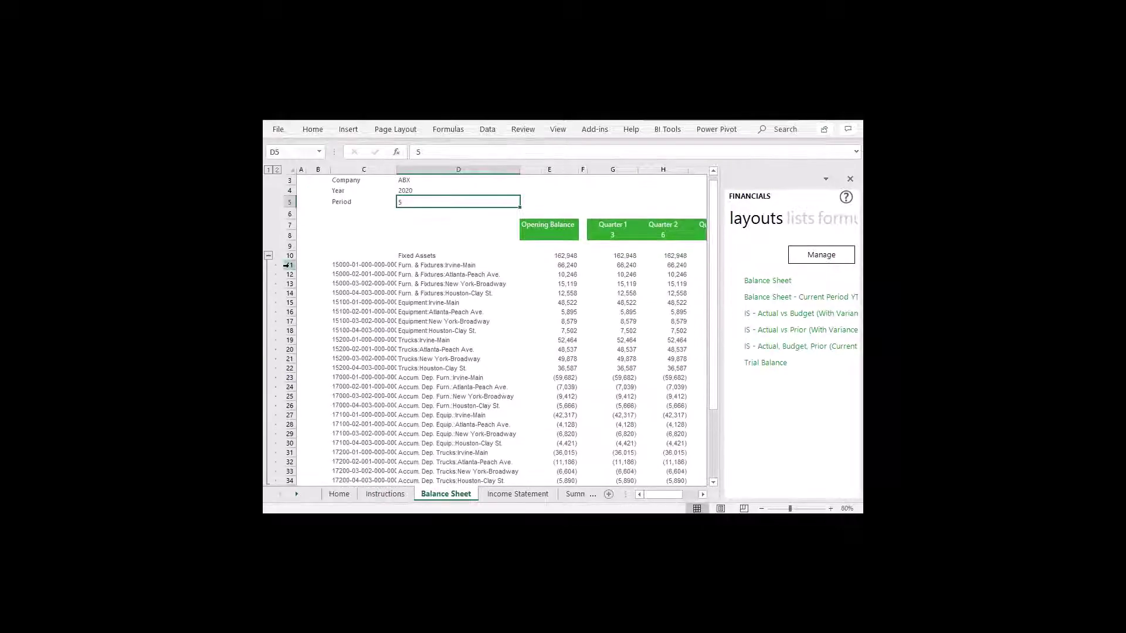
pyautogui.click(290, 265)
pyautogui.hotkey('ctrl', 'shift', '+')
# Enter the 15000-01 TO 15000-04 account range in C11 and 'Furn & Fixtures' in D11.
pyautogui.click(332, 264)
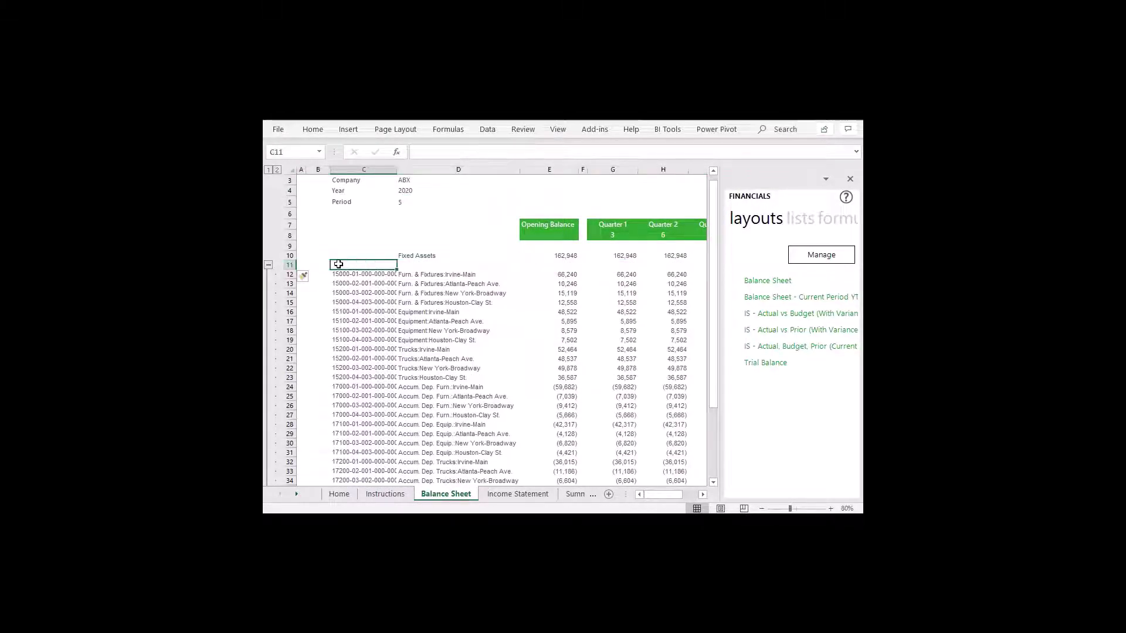
pyautogui.write('15000-01 TO 15000-04')
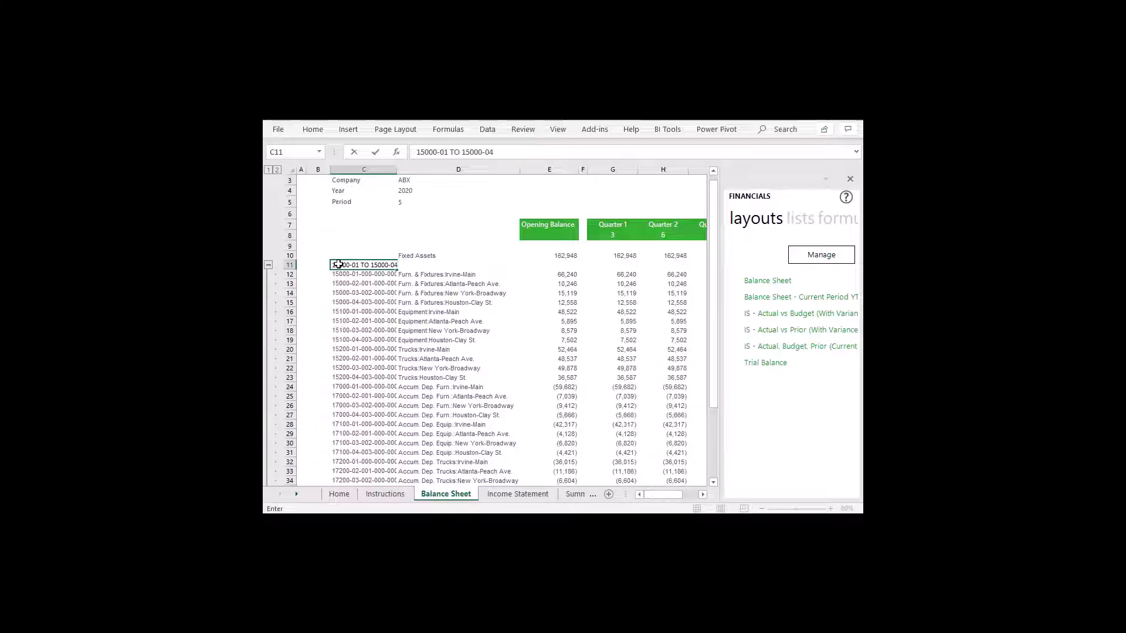
pyautogui.press('Tab')
pyautogui.doubleClick(397, 169)
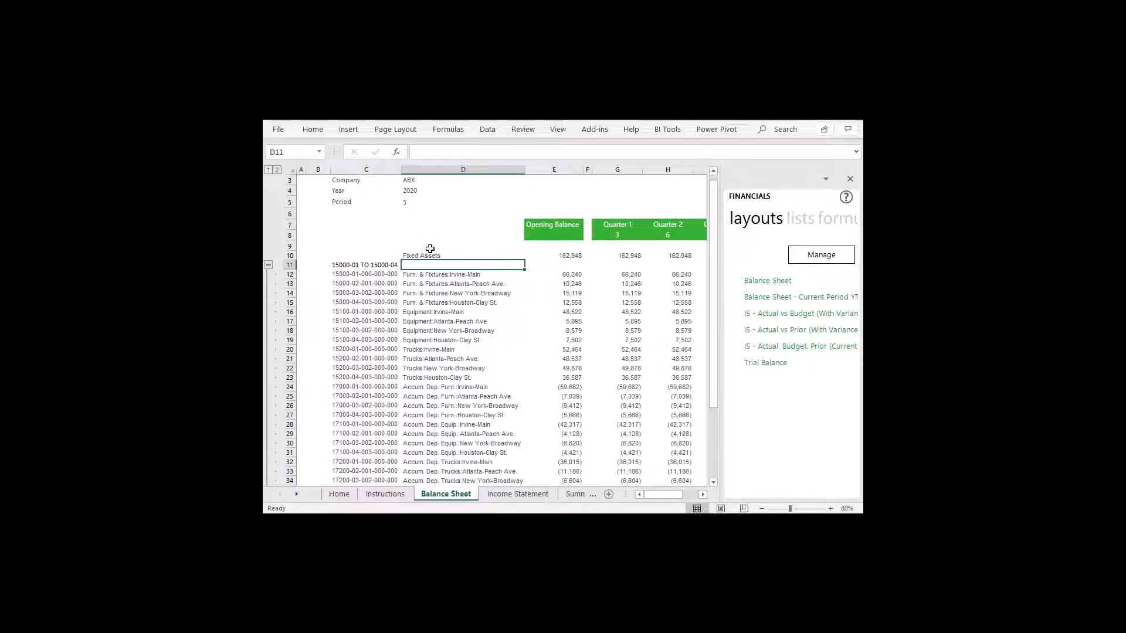
pyautogui.write('Furn & ')
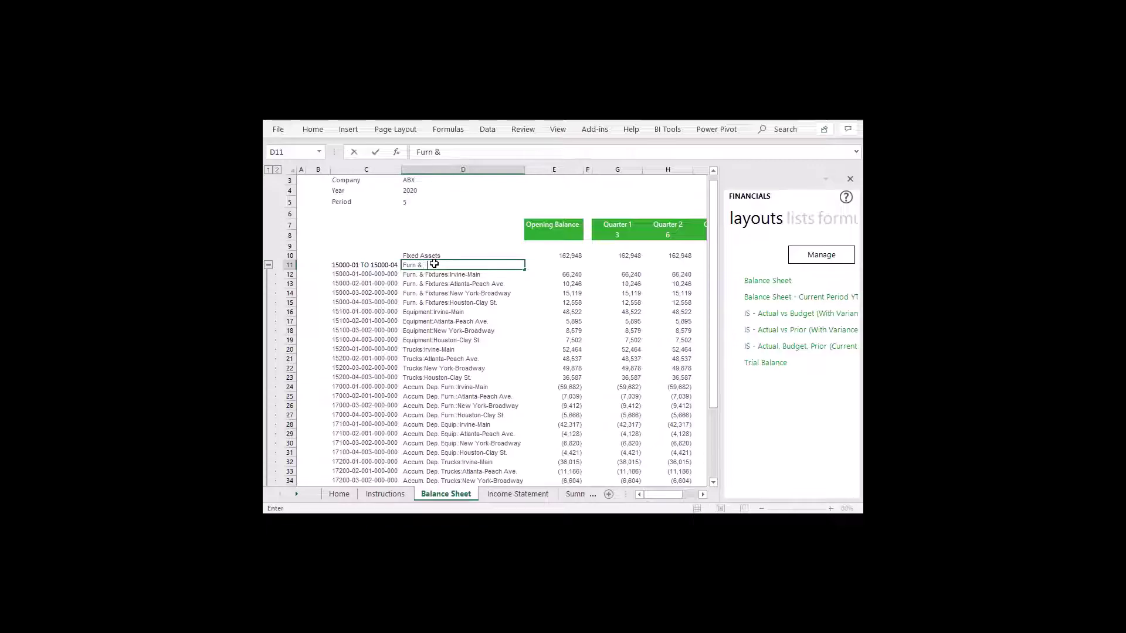
pyautogui.write('Fixtures')
pyautogui.press('Tab')
# Copy E12's GLOpeningBalance formula into E11 for the Furn & Fixtures balance.
pyautogui.click(572, 276)
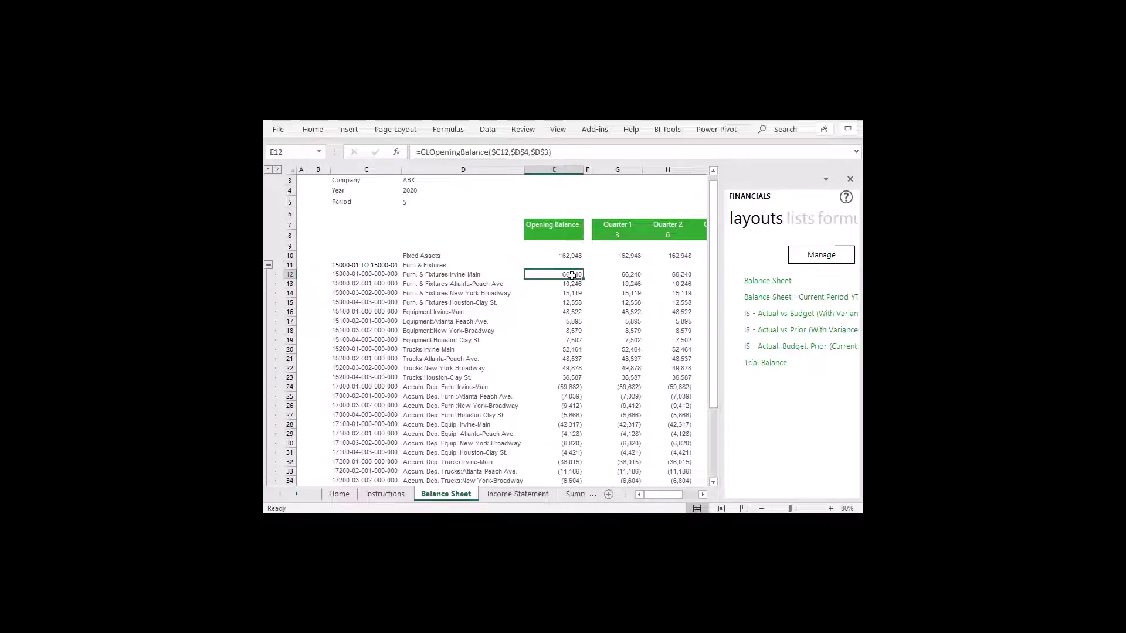
pyautogui.click(522, 152)
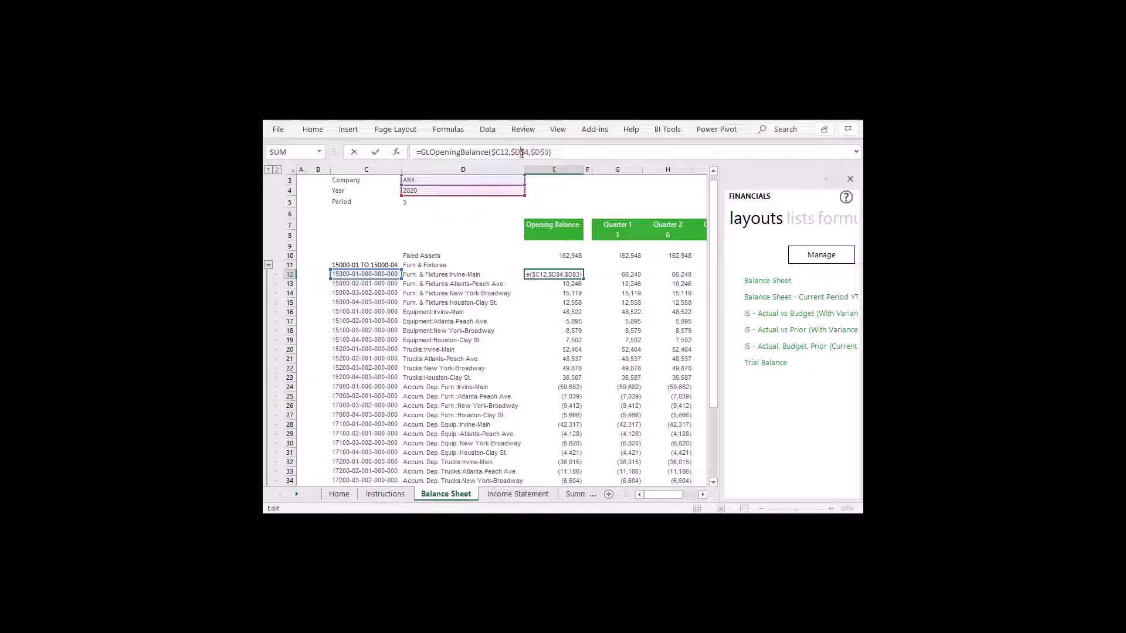
pyautogui.press('Escape')
pyautogui.moveTo(584, 279); pyautogui.dragTo(580, 265)
pyautogui.click(572, 265)
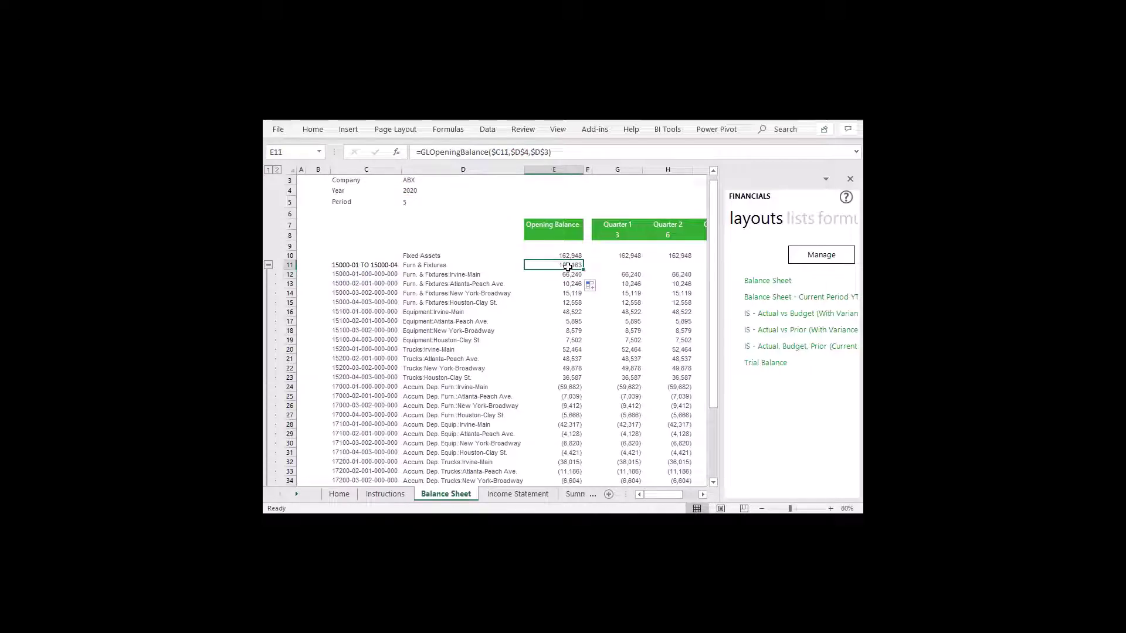
pyautogui.click(497, 152)
pyautogui.hotkey('ctrl', 'Return')
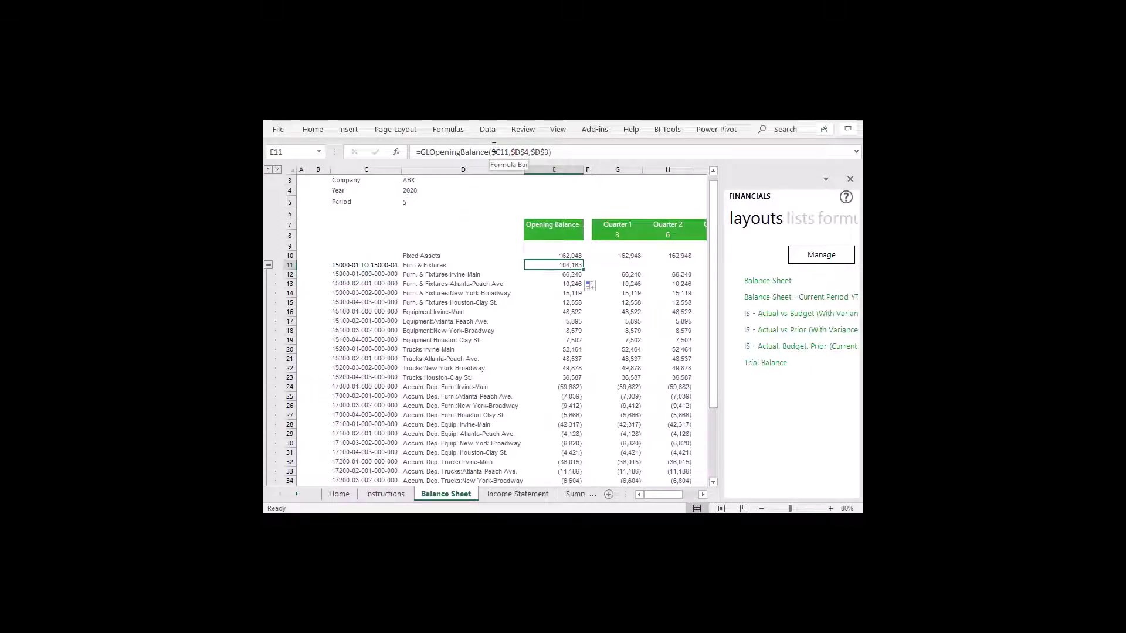
# Drill down on the E11 opening balance, then open drill options on the G2 amount.
pyautogui.rightClick(541, 262)
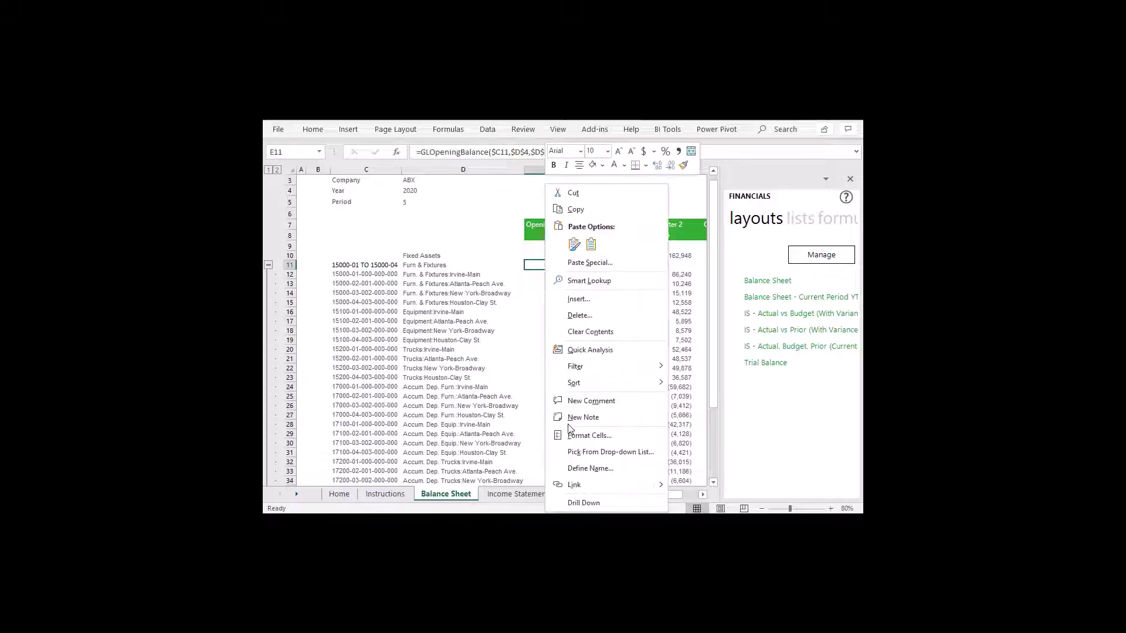
pyautogui.click(583, 507)
pyautogui.click(685, 197)
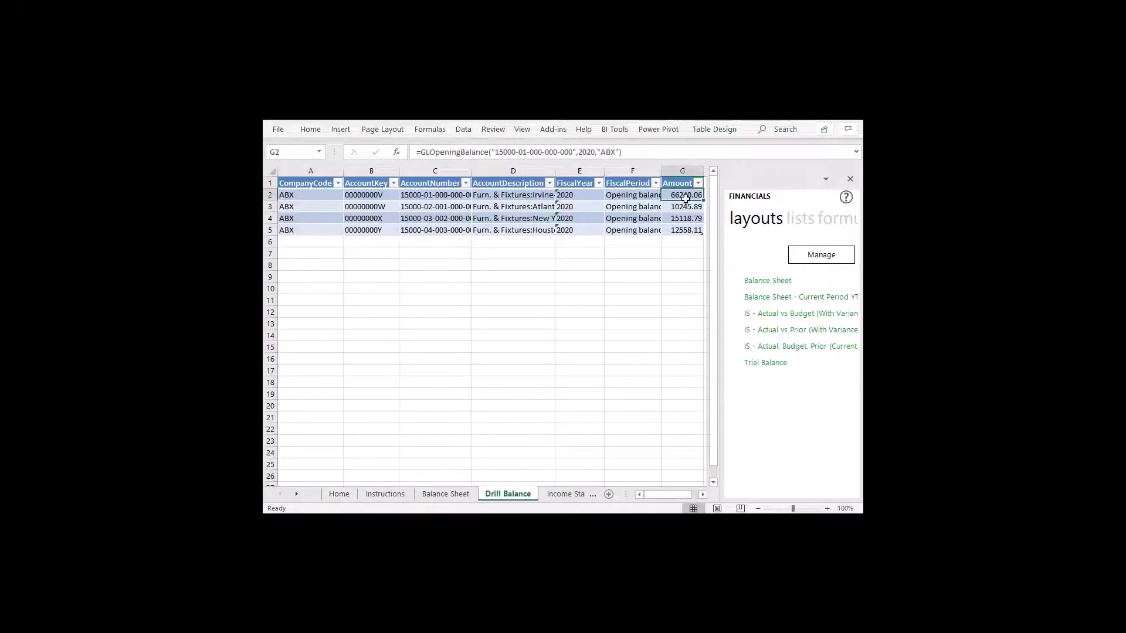
pyautogui.rightClick(687, 202)
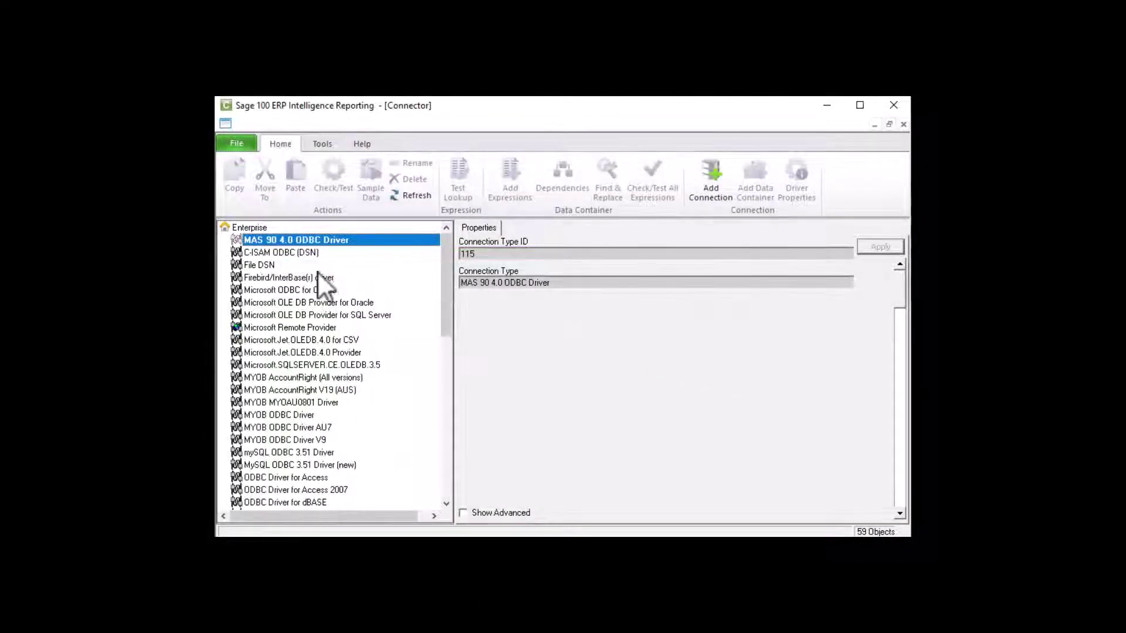
# Expand the MAS 90 driver and inspect Customer Sales 1-1's Cost of Sales and GrossProfit expressions.
pyautogui.doubleClick(294, 239)
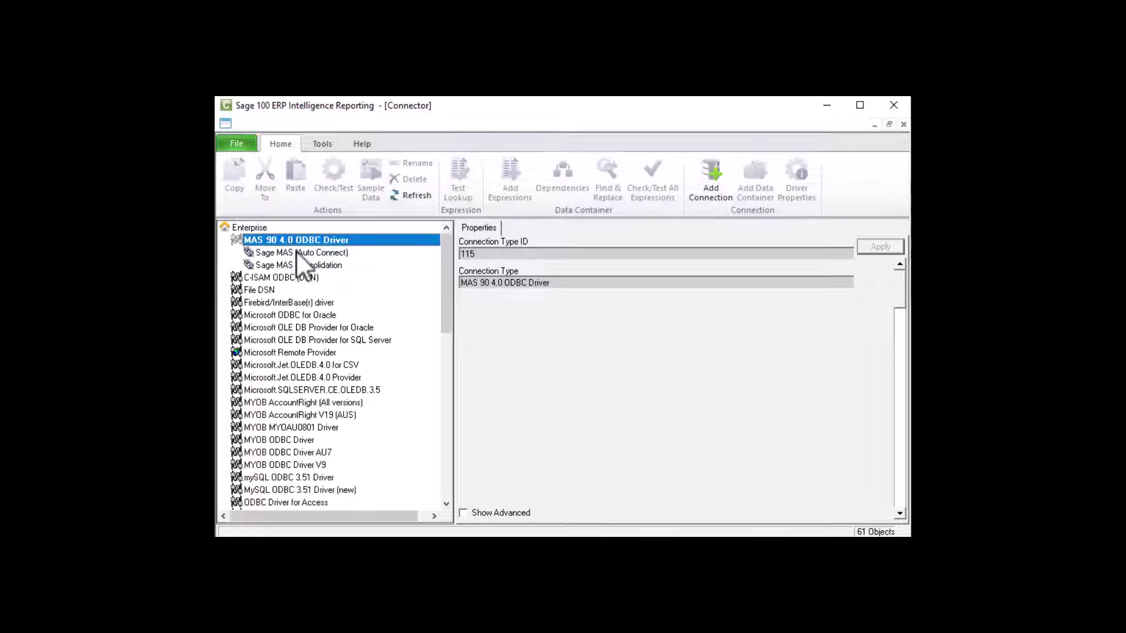
pyautogui.doubleClick(296, 252)
pyautogui.click(298, 340)
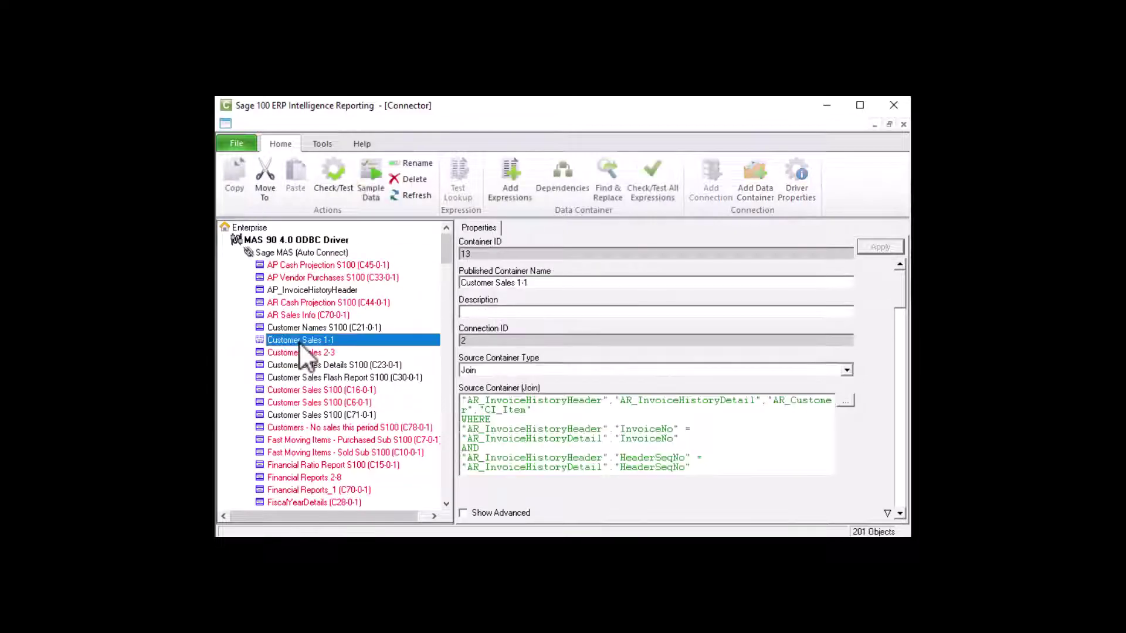
pyautogui.doubleClick(298, 340)
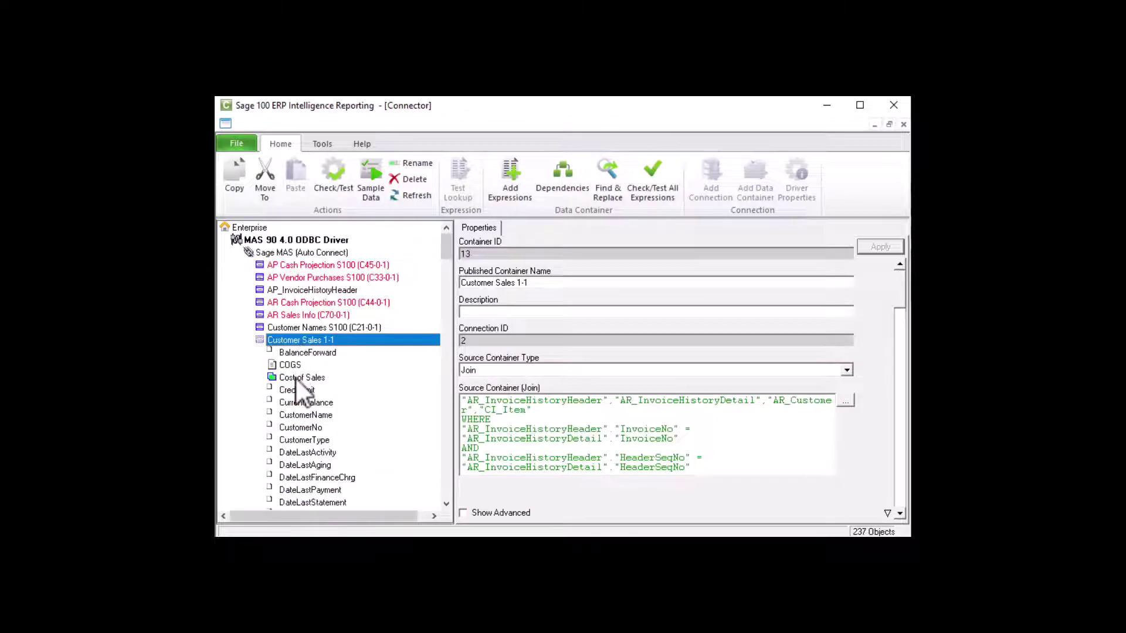
pyautogui.click(295, 378)
pyautogui.scroll(-2, 372, 465)
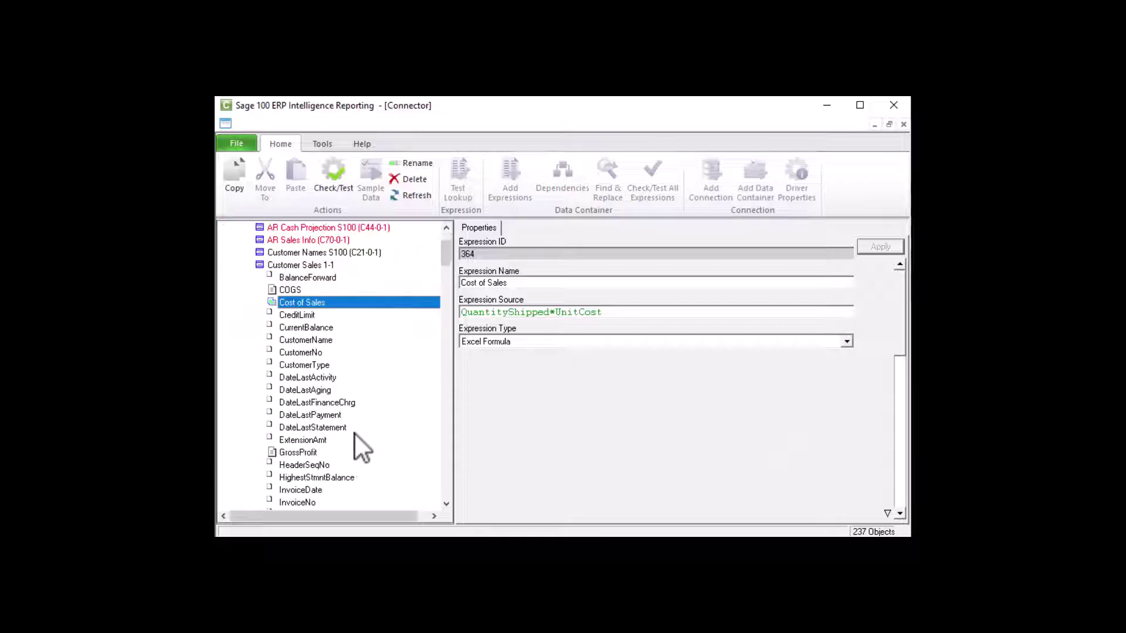
pyautogui.click(304, 455)
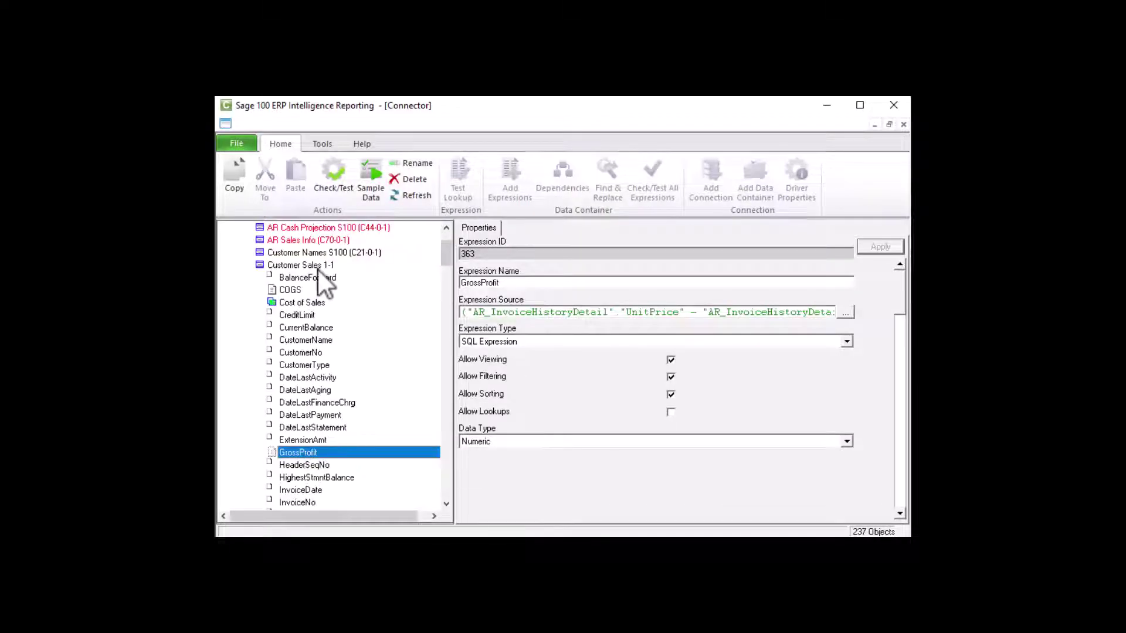
pyautogui.click(315, 266)
# Add the DetailSeqNo data field from AR_InvoiceHistoryDetail to Customer Sales 1-1.
pyautogui.click(512, 189)
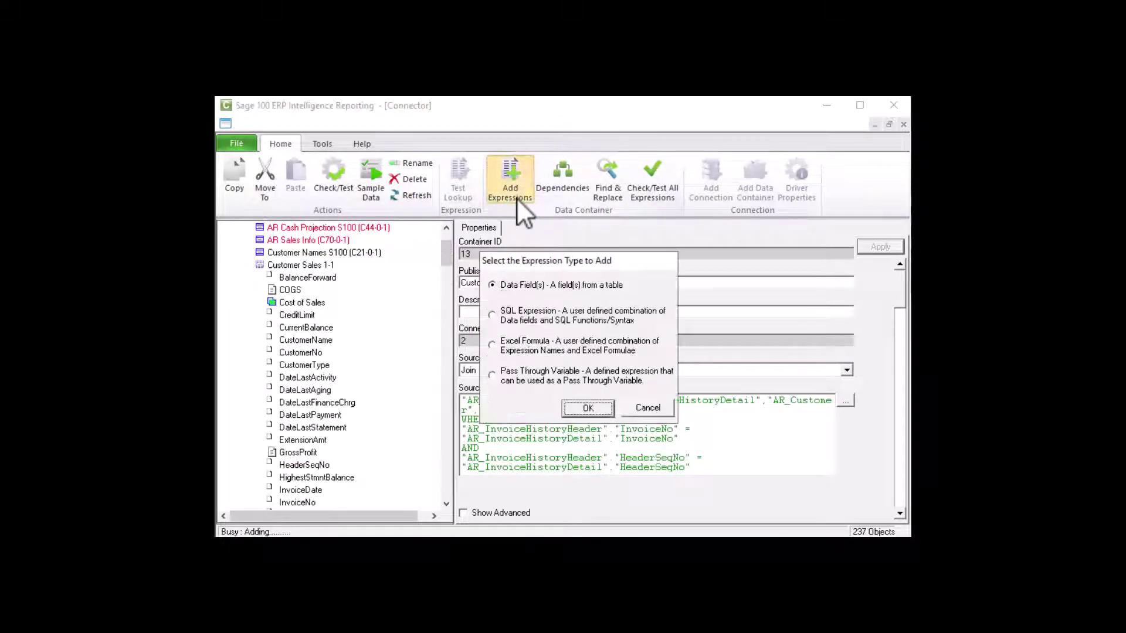
pyautogui.click(588, 408)
pyautogui.click(478, 241)
pyautogui.click(478, 252)
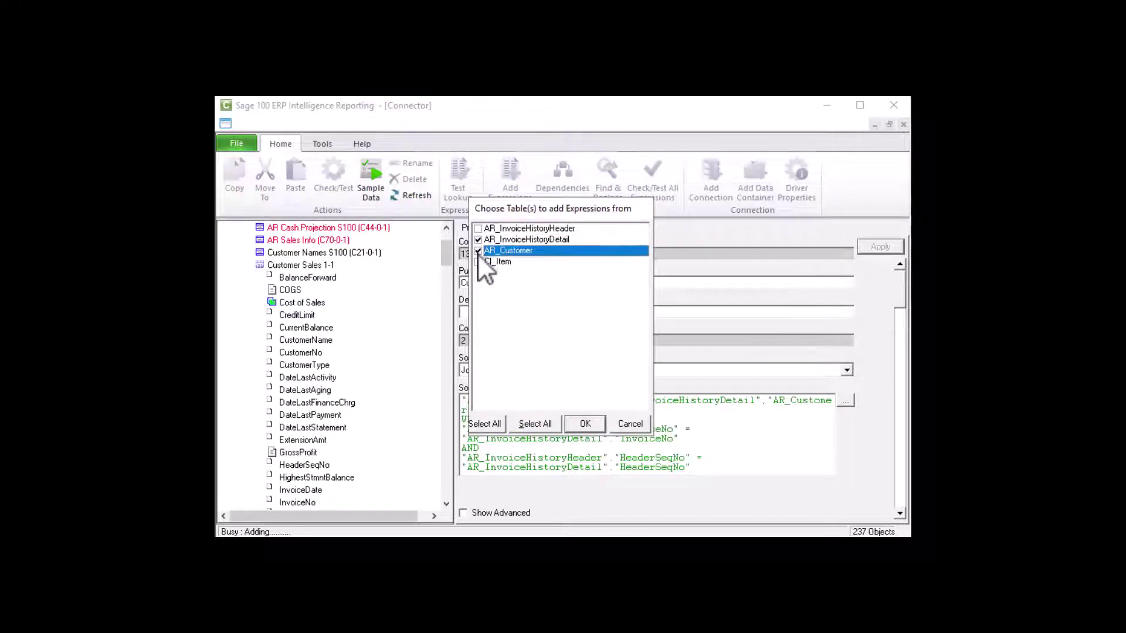
pyautogui.click(580, 423)
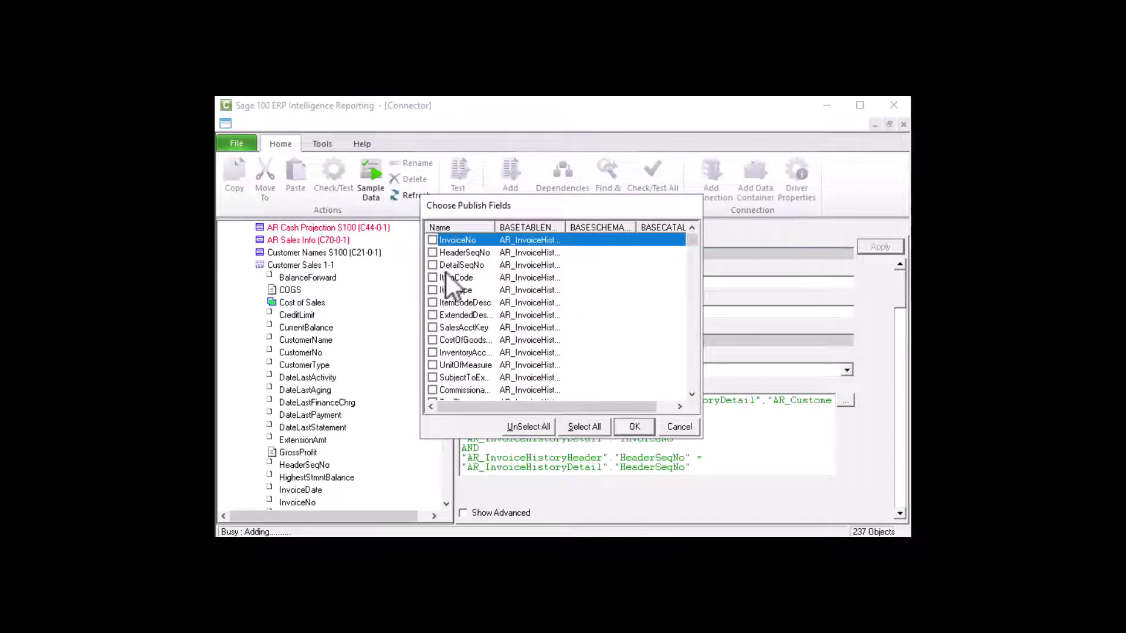
pyautogui.click(643, 431)
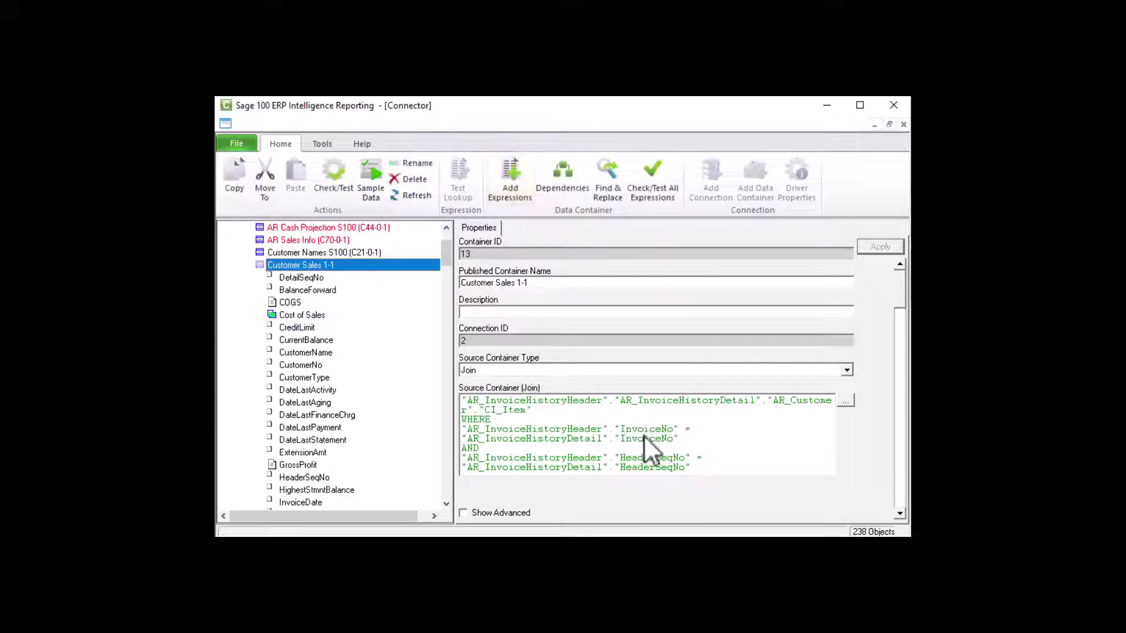
pyautogui.doubleClick(374, 265)
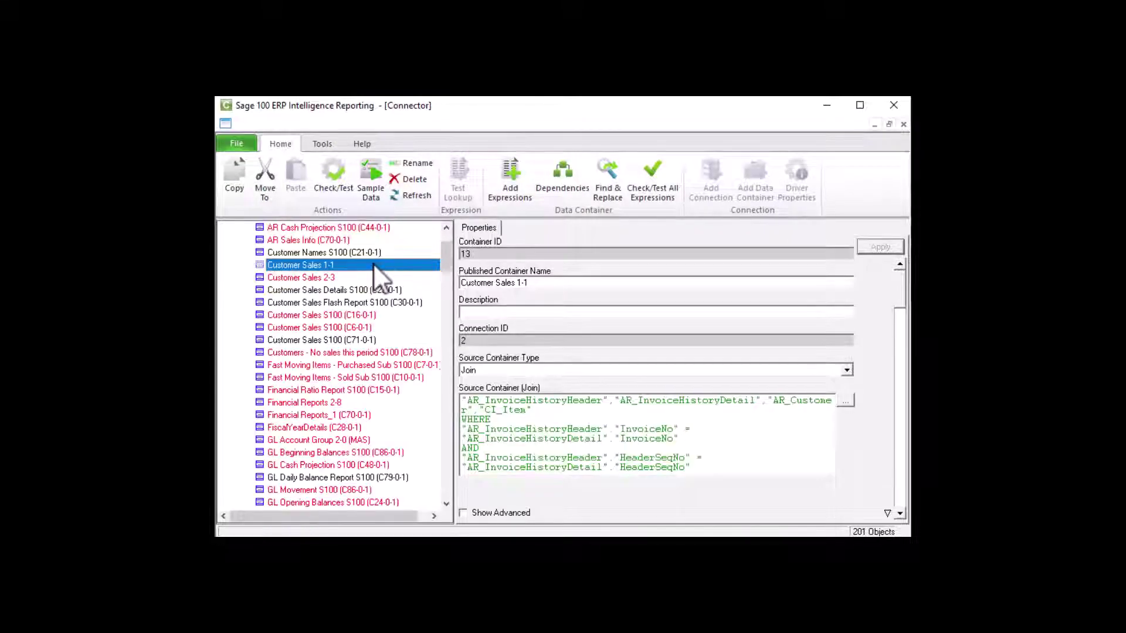
pyautogui.moveTo(445, 255); pyautogui.dragTo(448, 238)
pyautogui.click(318, 252)
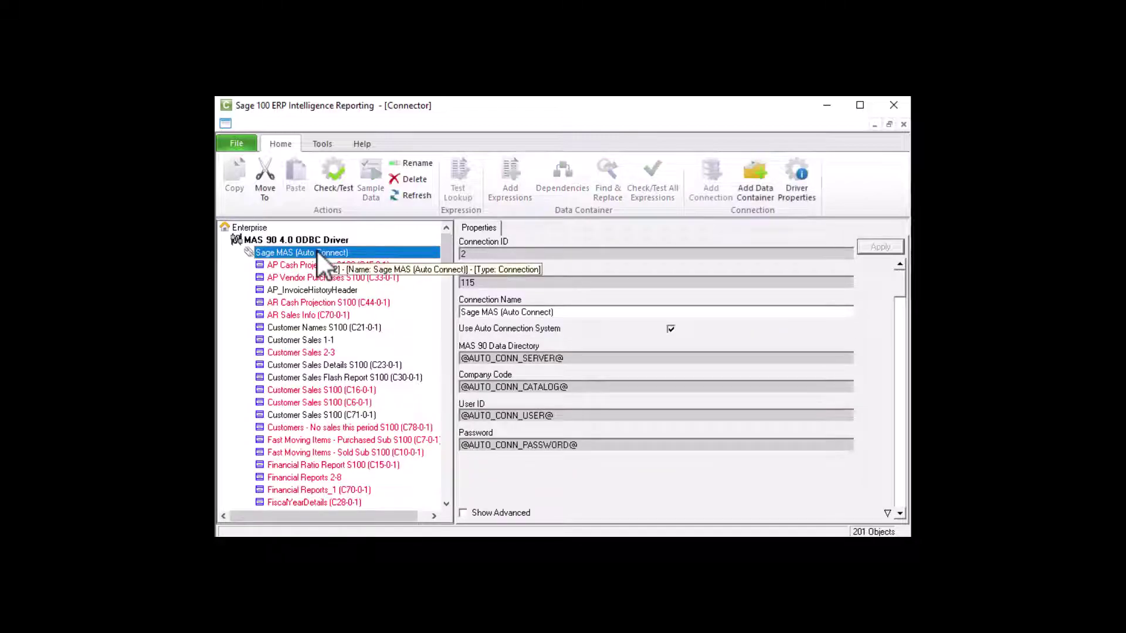
# Create a data container publishing the AP_InvoiceHistoryHeader table.
pyautogui.click(750, 186)
pyautogui.click(572, 442)
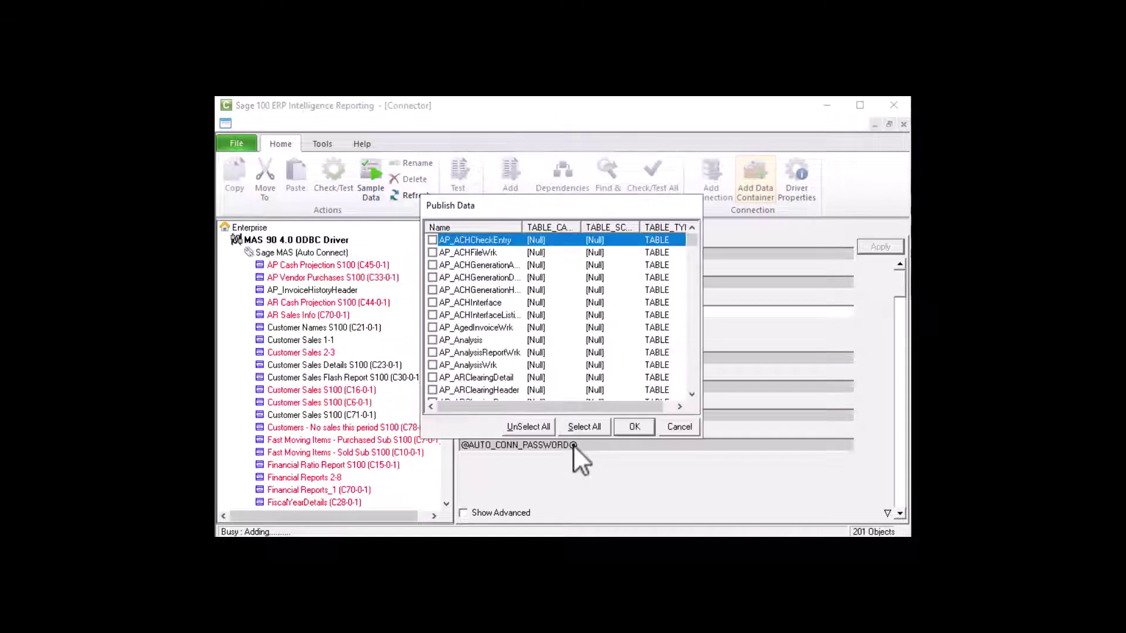
pyautogui.moveTo(522, 227); pyautogui.dragTo(541, 227)
pyautogui.click(692, 394)
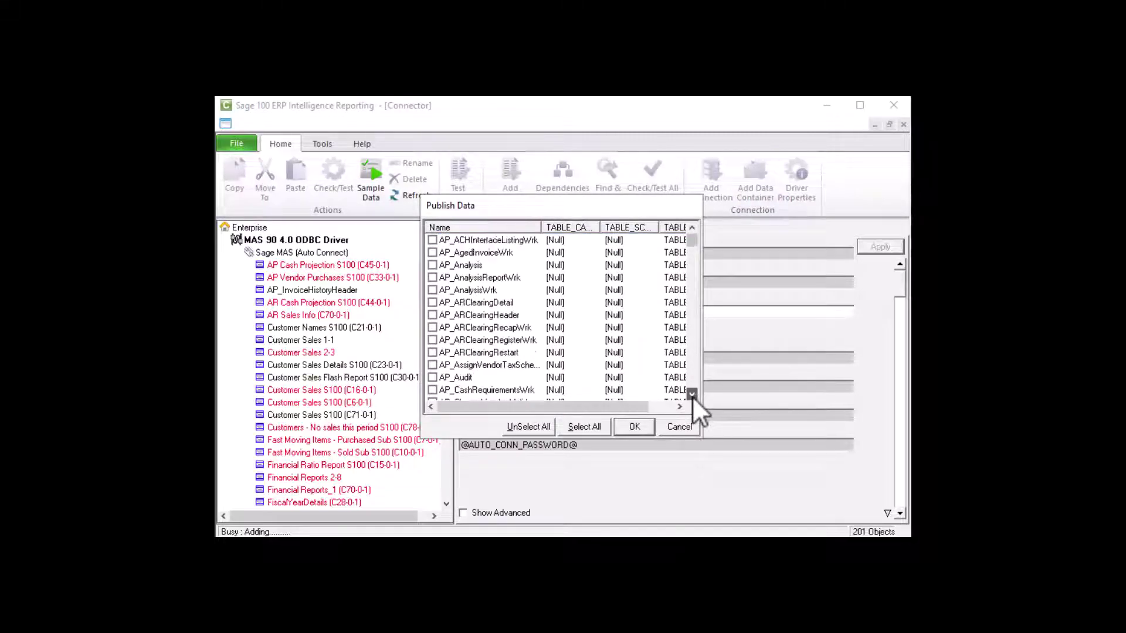
pyautogui.moveTo(692, 396); pyautogui.dragTo(691, 396)
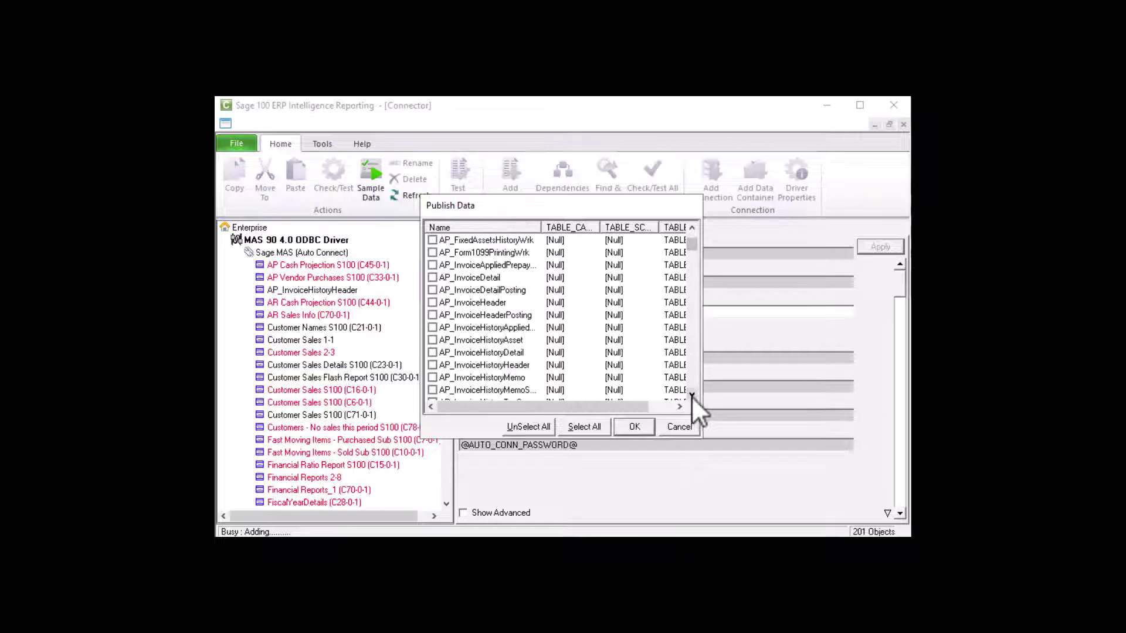
pyautogui.click(432, 364)
pyautogui.click(633, 427)
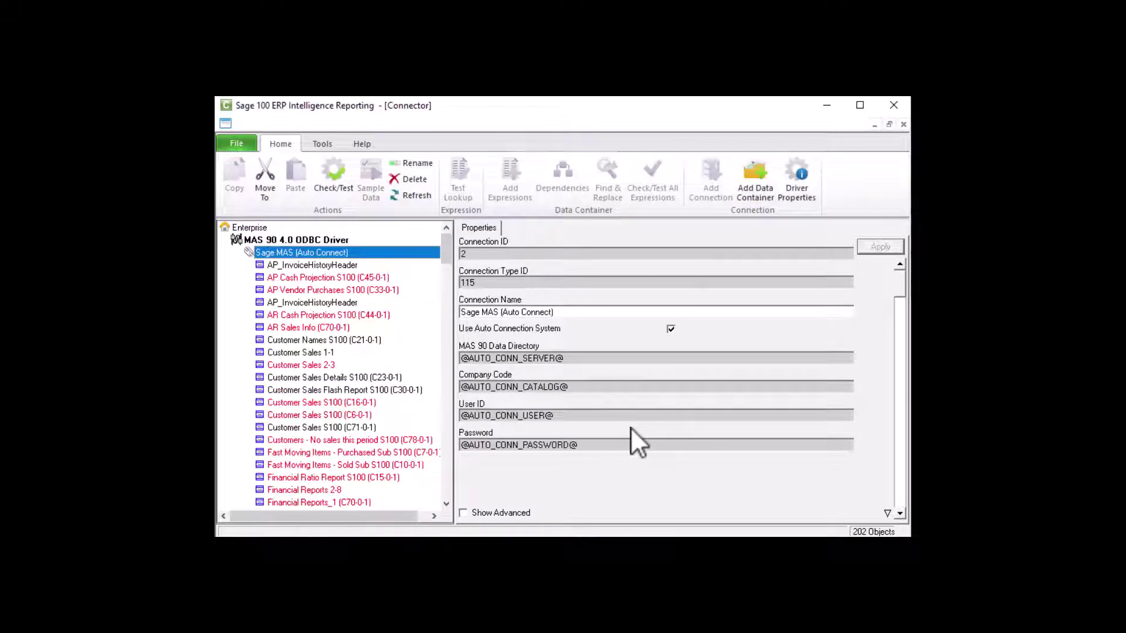